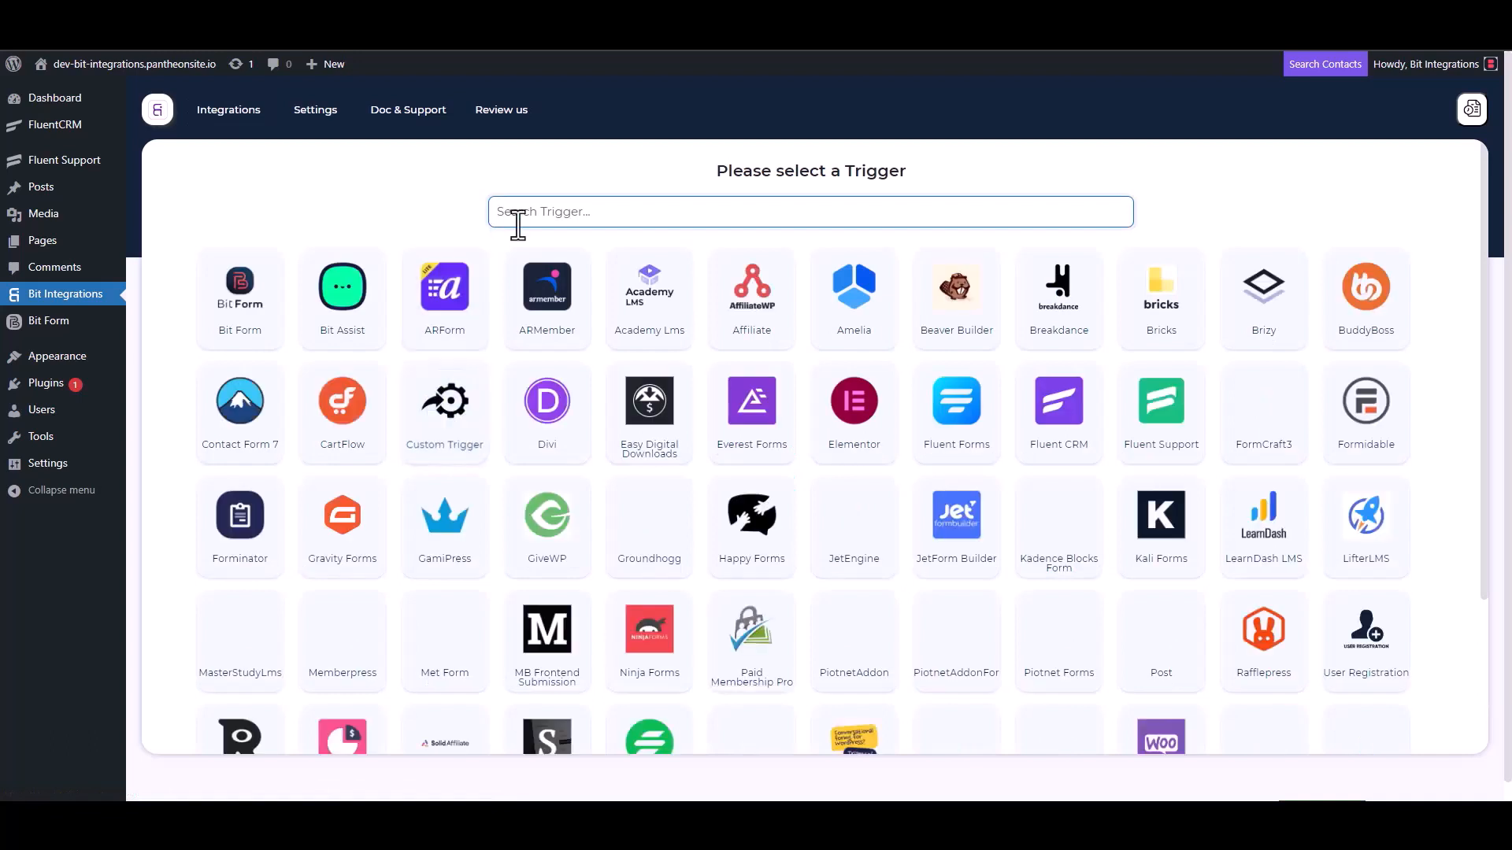
- Choose Fluent Support as the trigger, copy its webhook URL and start fetching test data
click(1164, 429)
click(1075, 380)
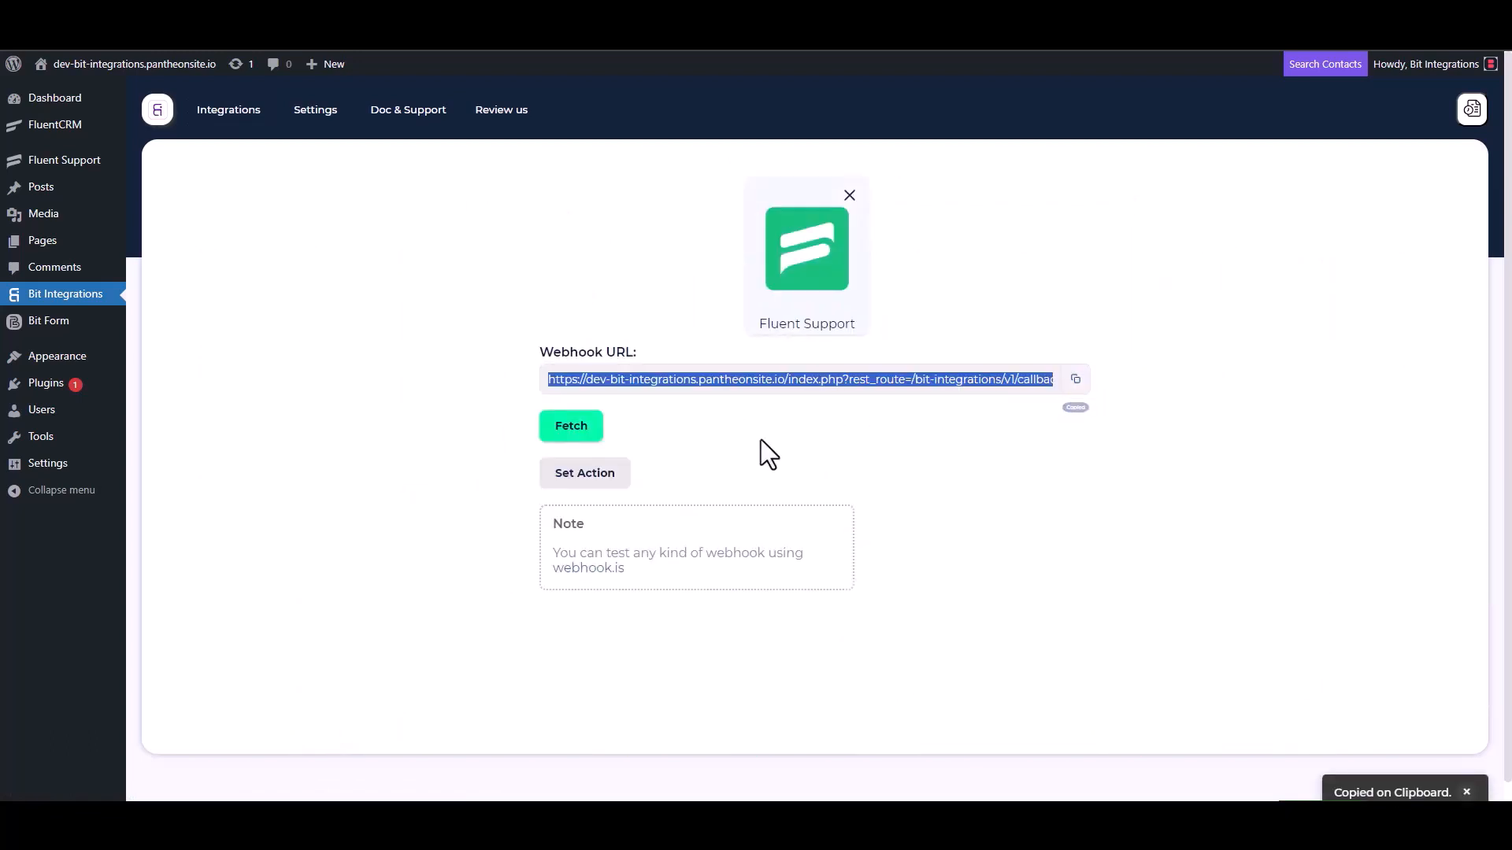
click(569, 433)
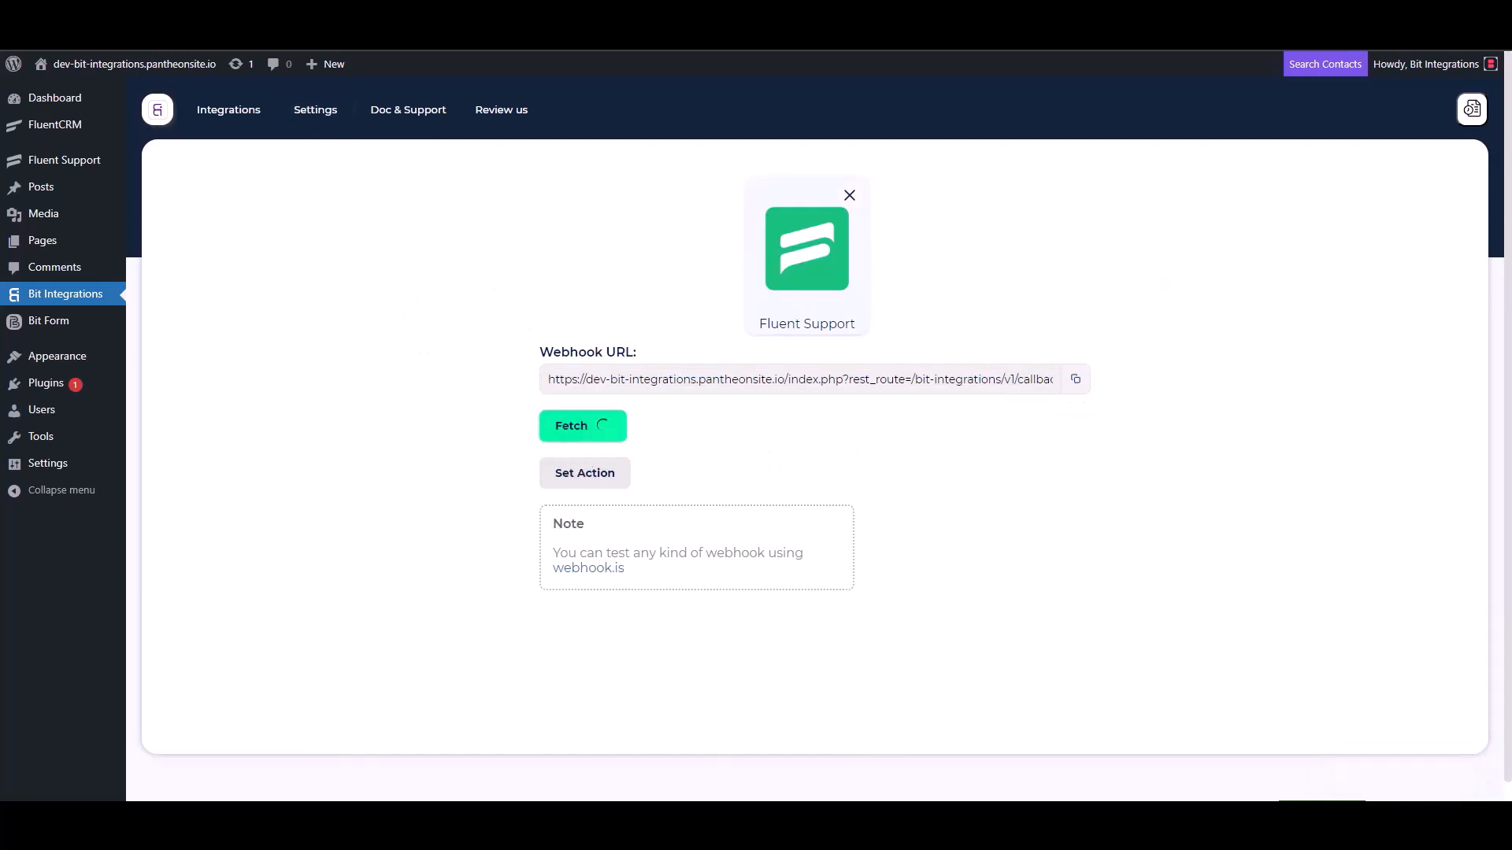
click(296, 13)
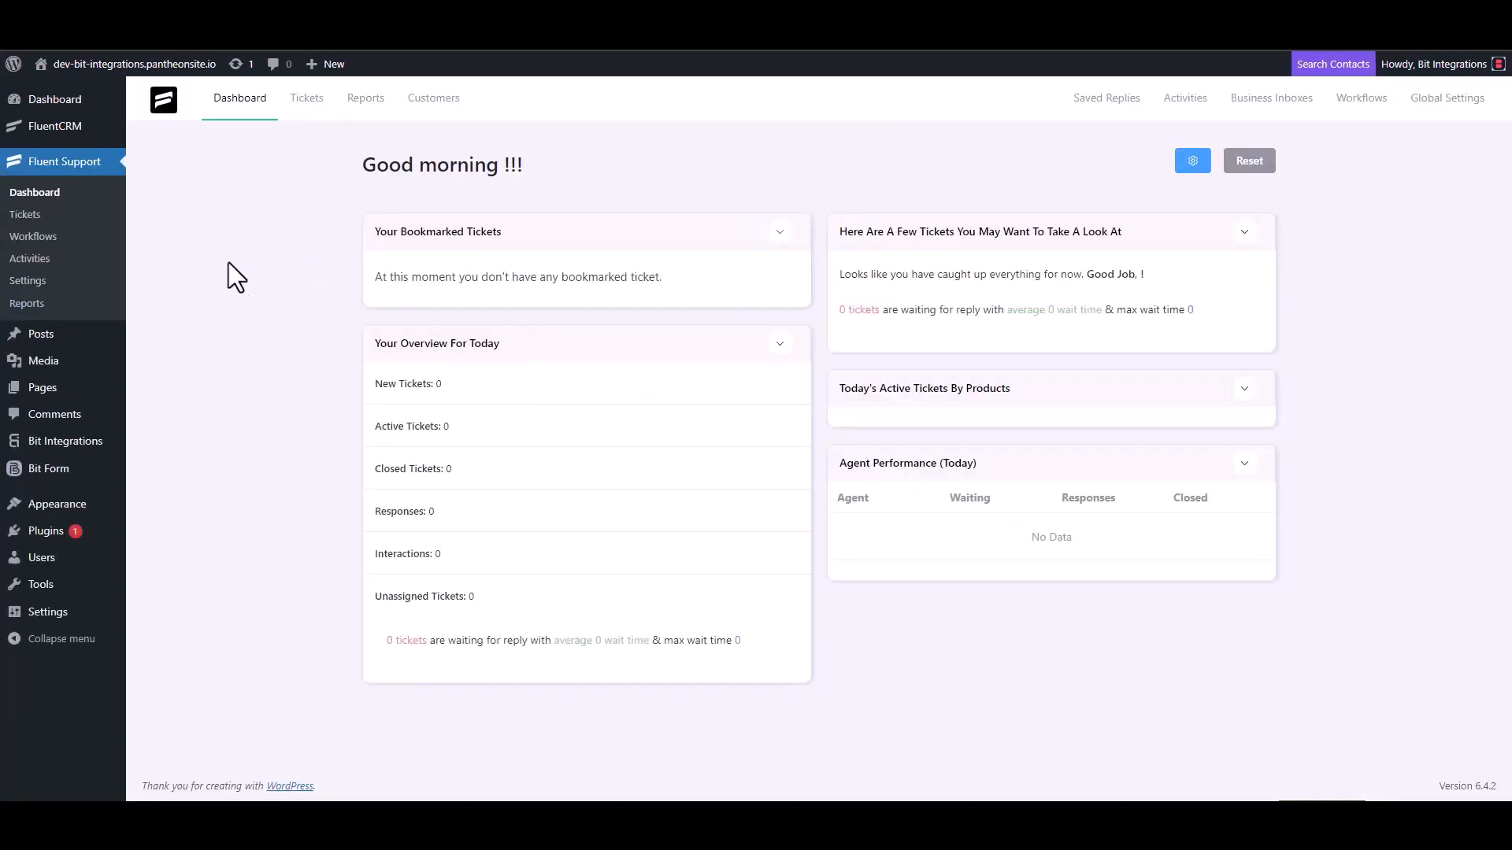
- Add an Automatic workflow named 'Bit Integrations' from the Workflows page and open its editor
click(52, 236)
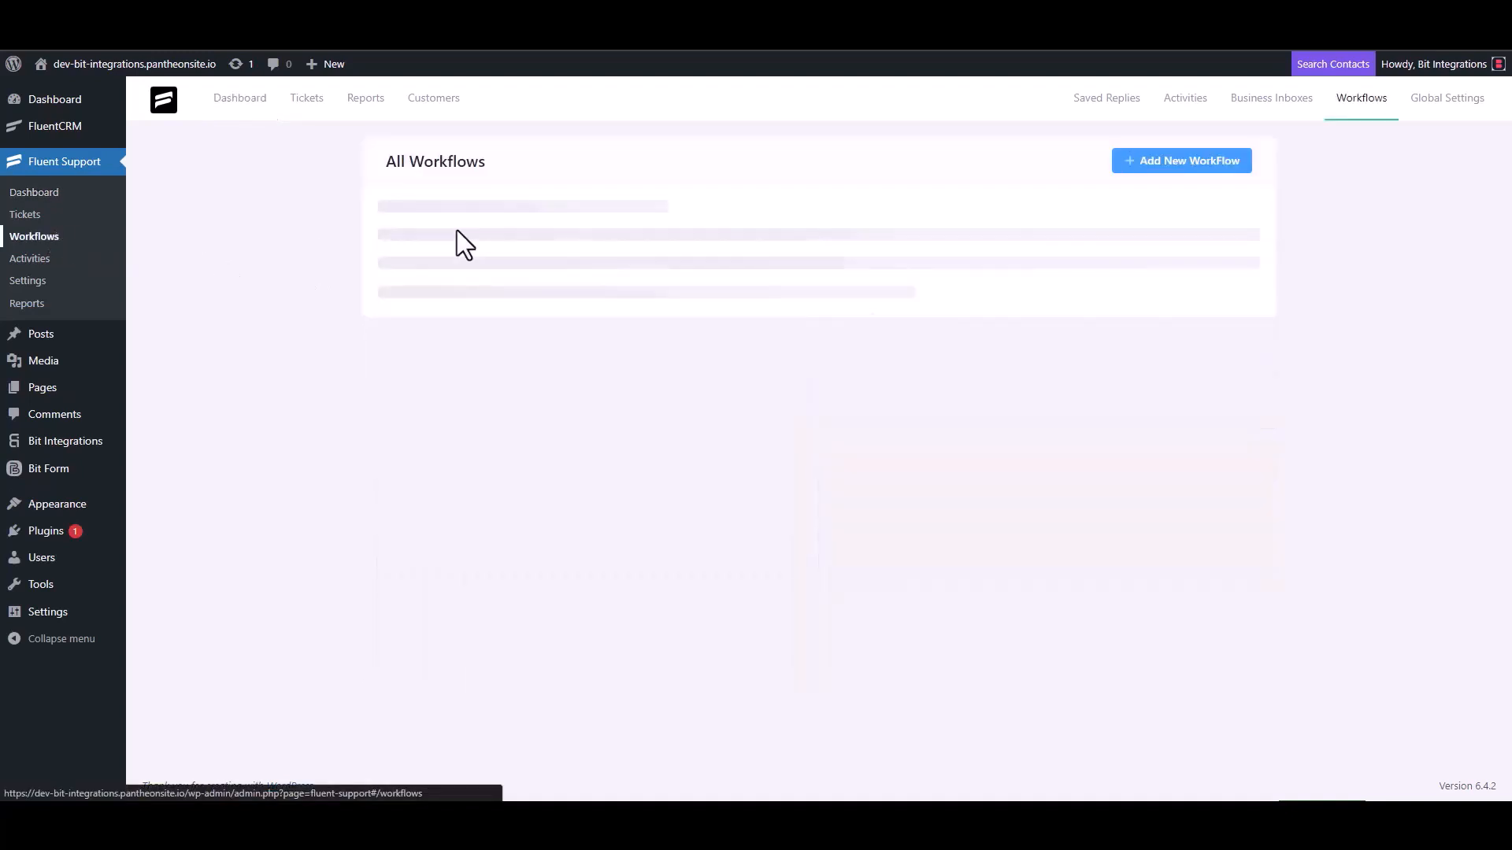
click(1158, 162)
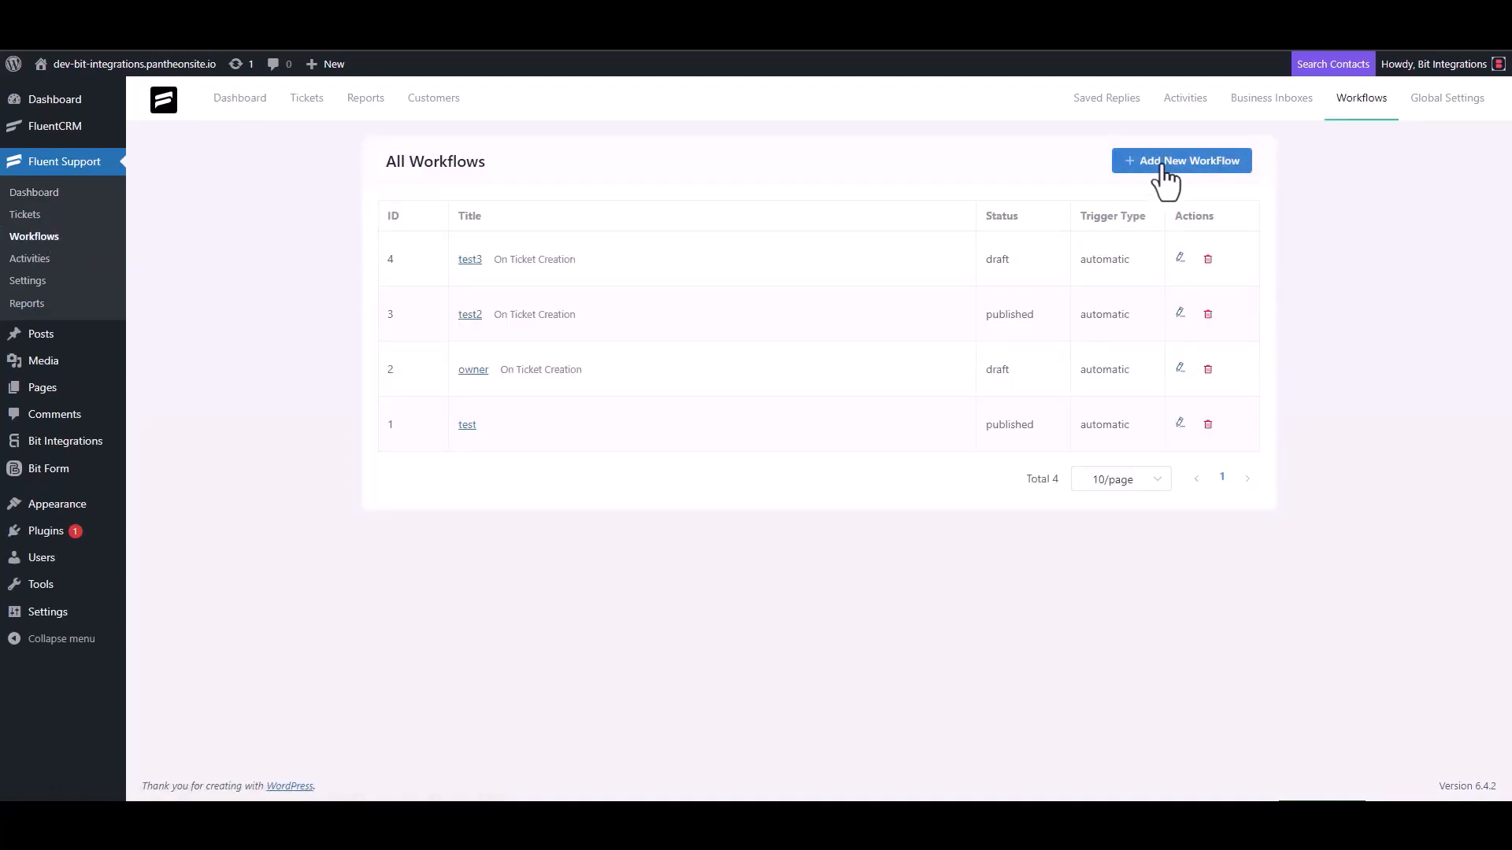
click(457, 187)
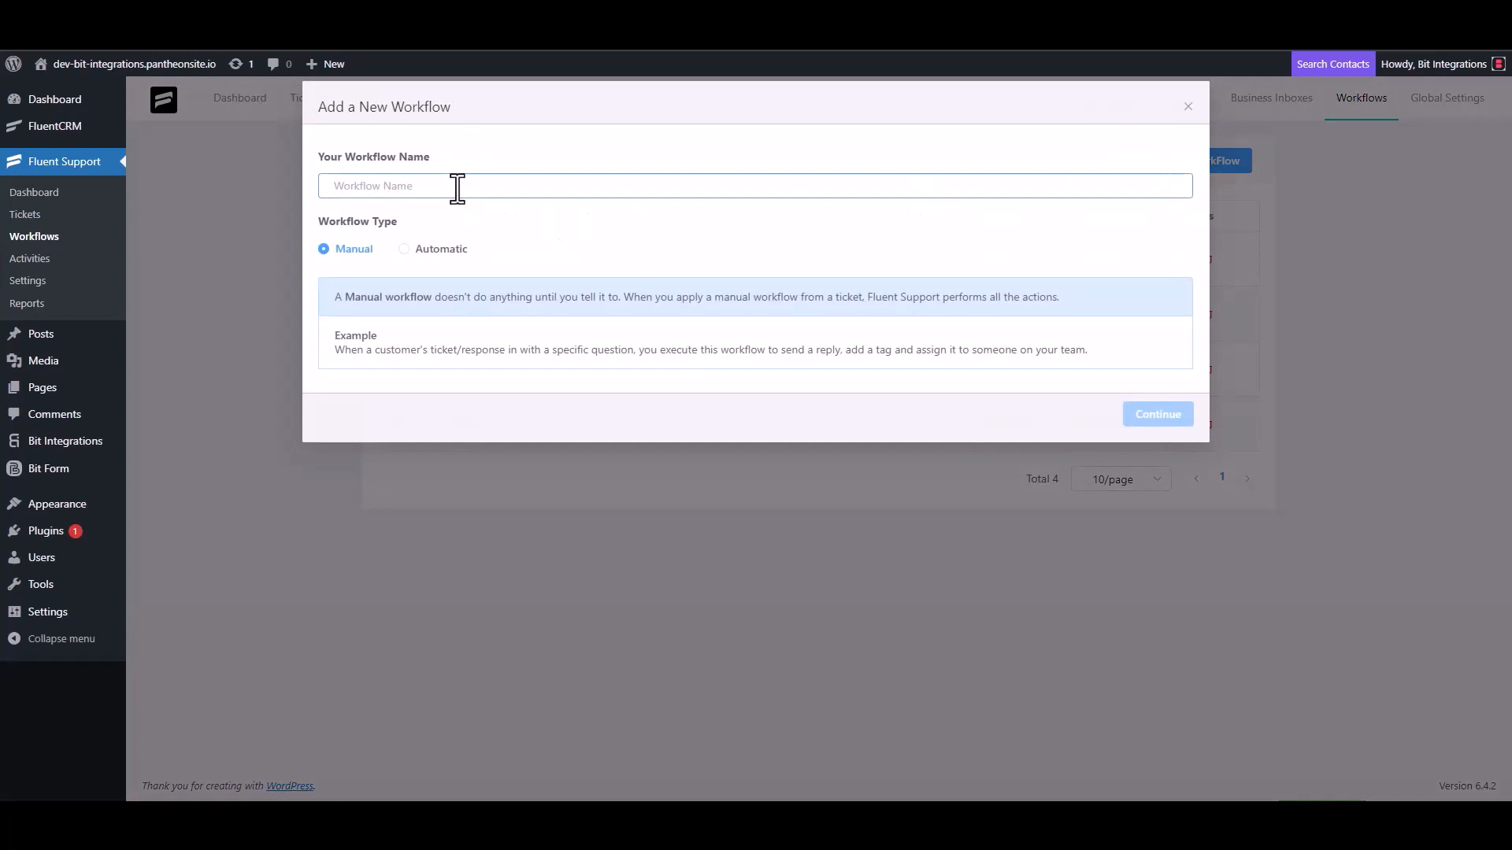
text(Bit Integrations)
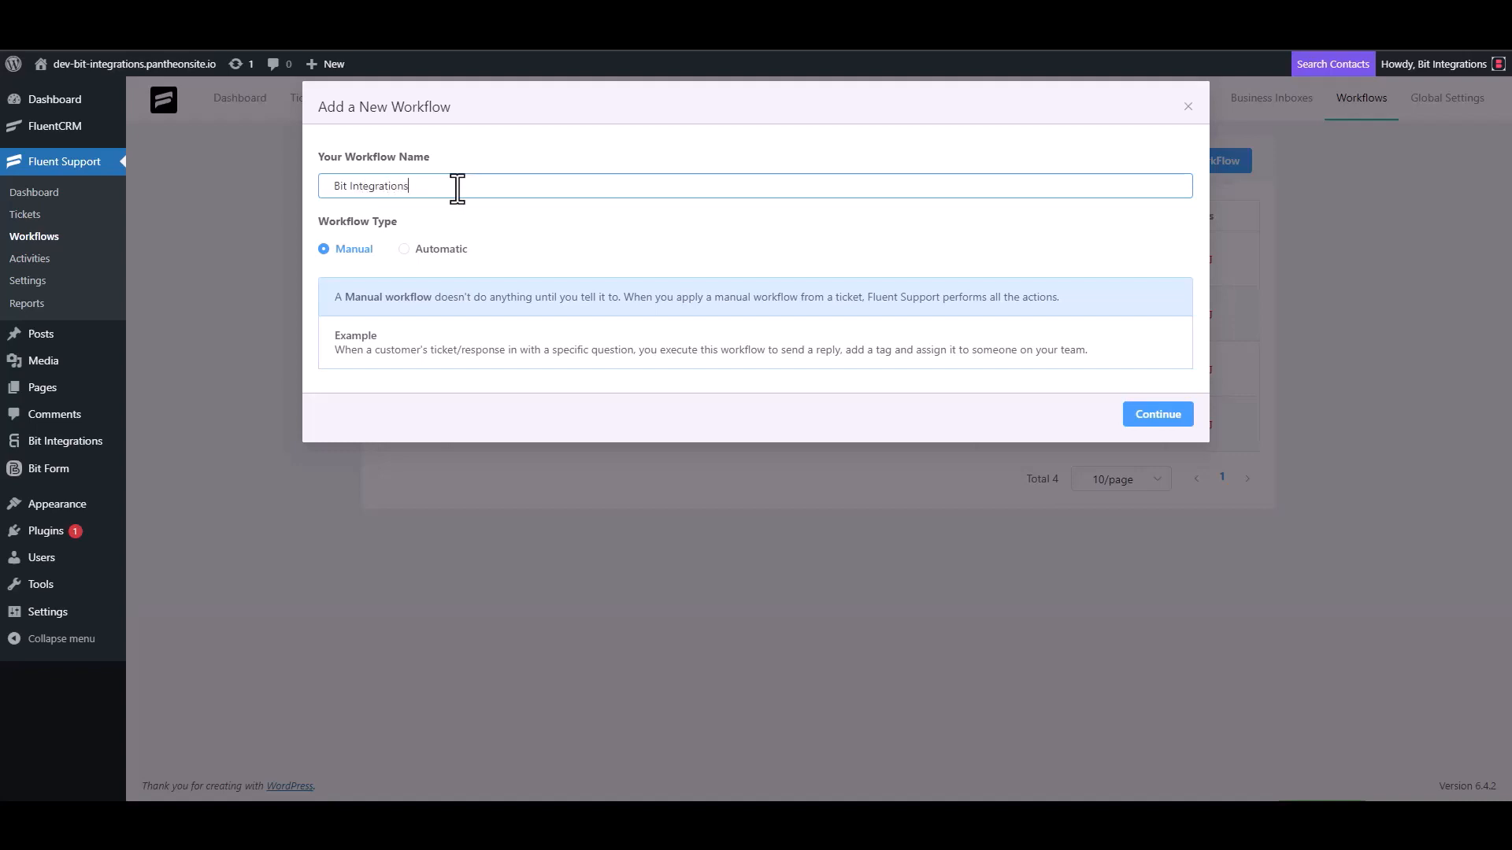
click(421, 250)
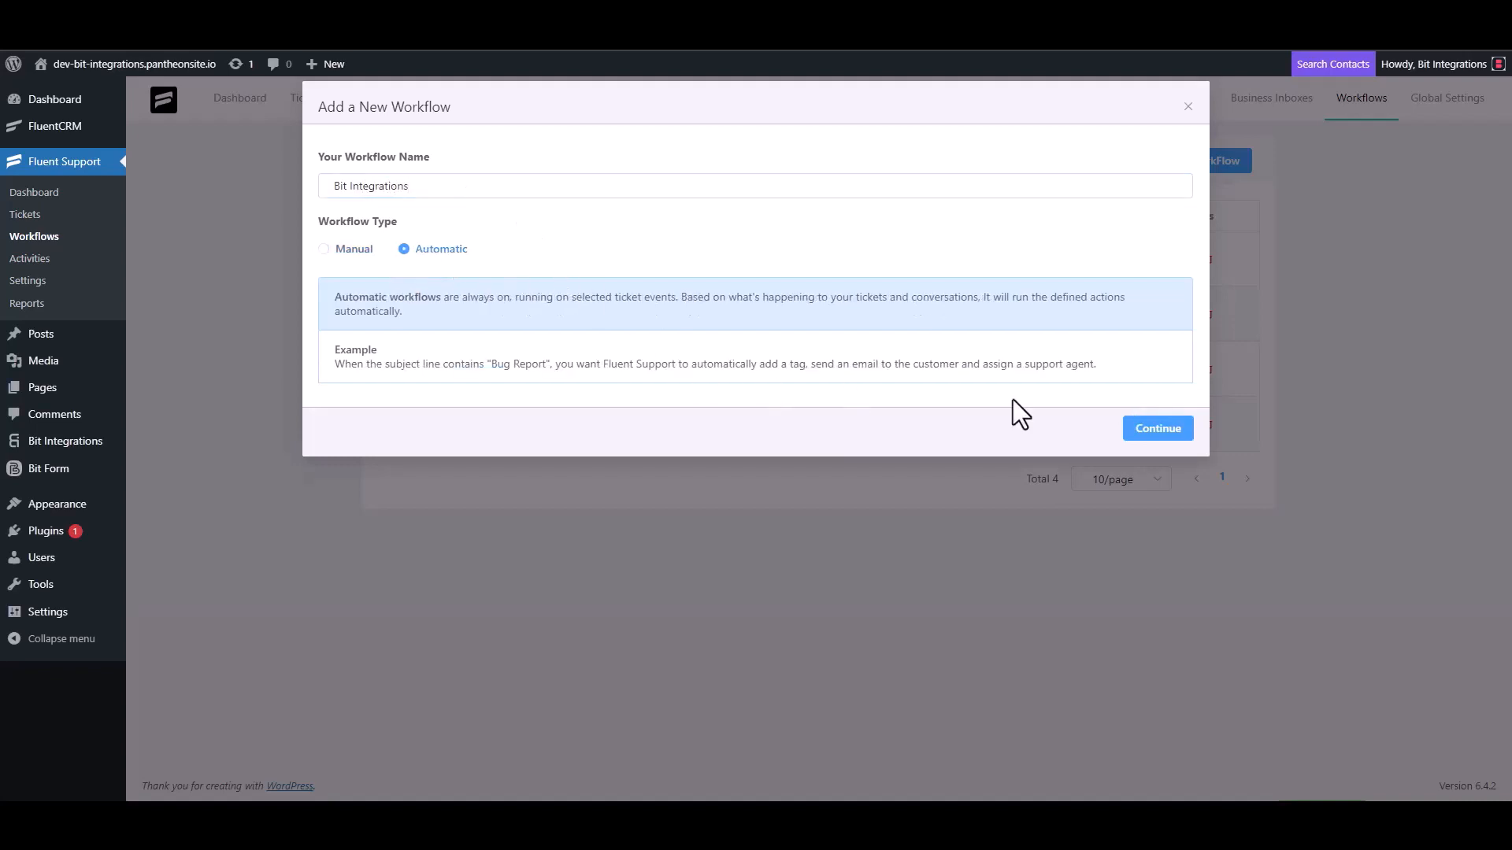
click(1154, 435)
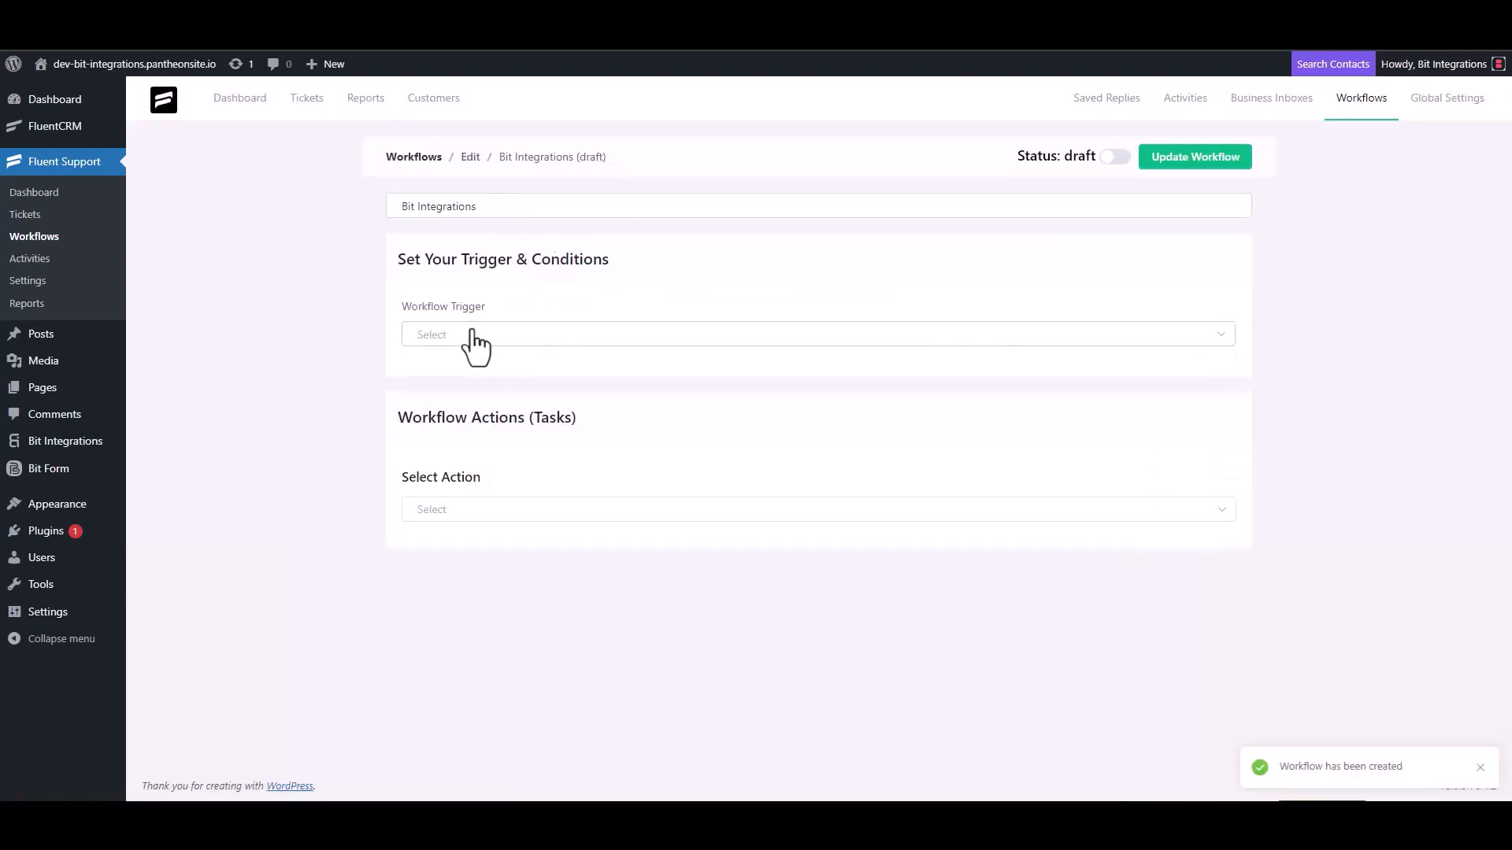
- Trigger the workflow On Ticket Creation and add an outgoing webhook action with the pasted URL
click(471, 336)
click(465, 376)
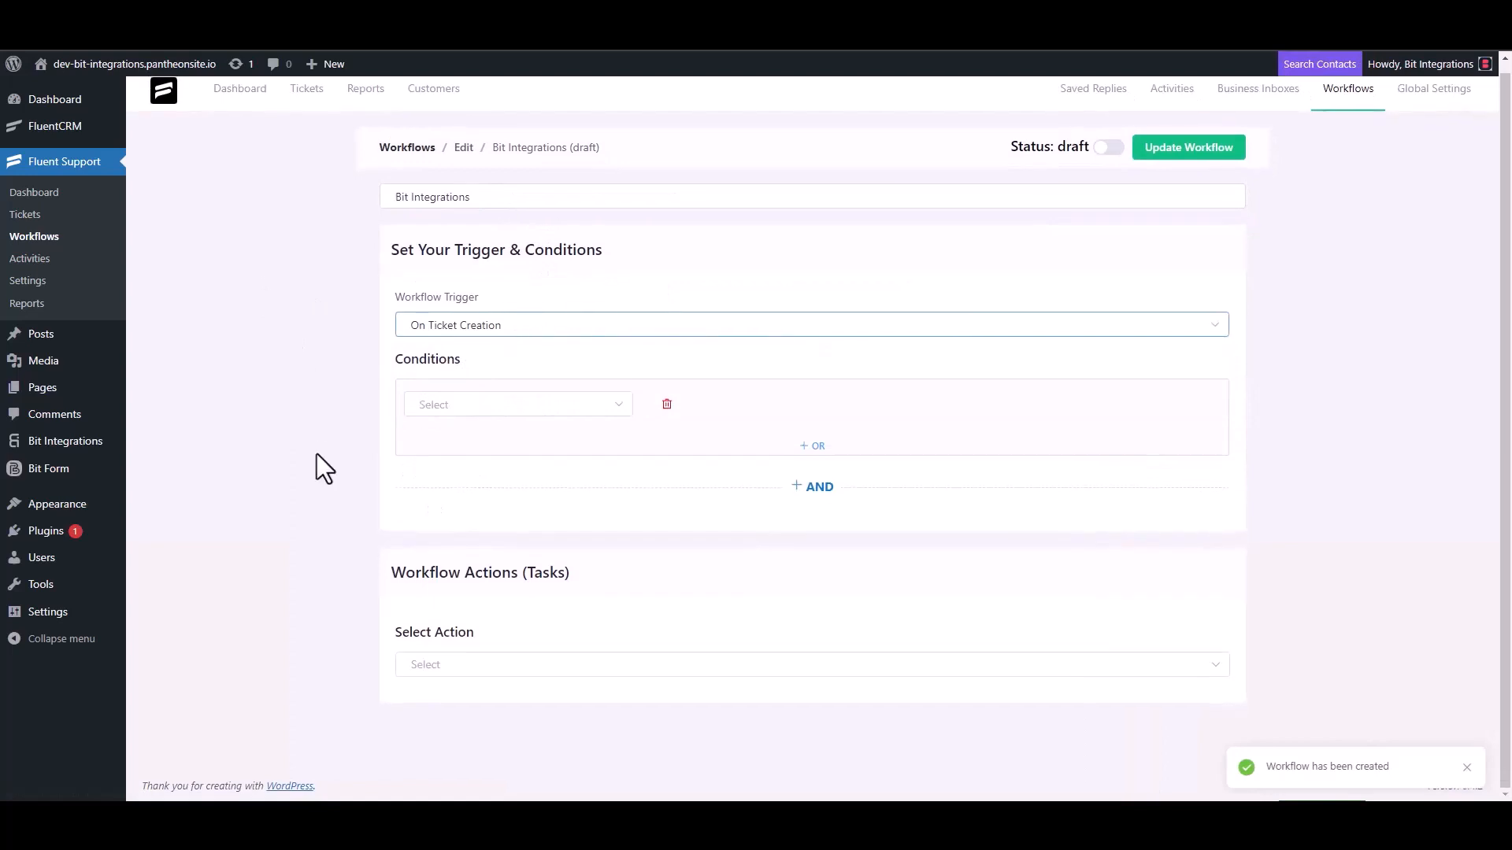
click(445, 663)
scroll(464, 543, down, 3)
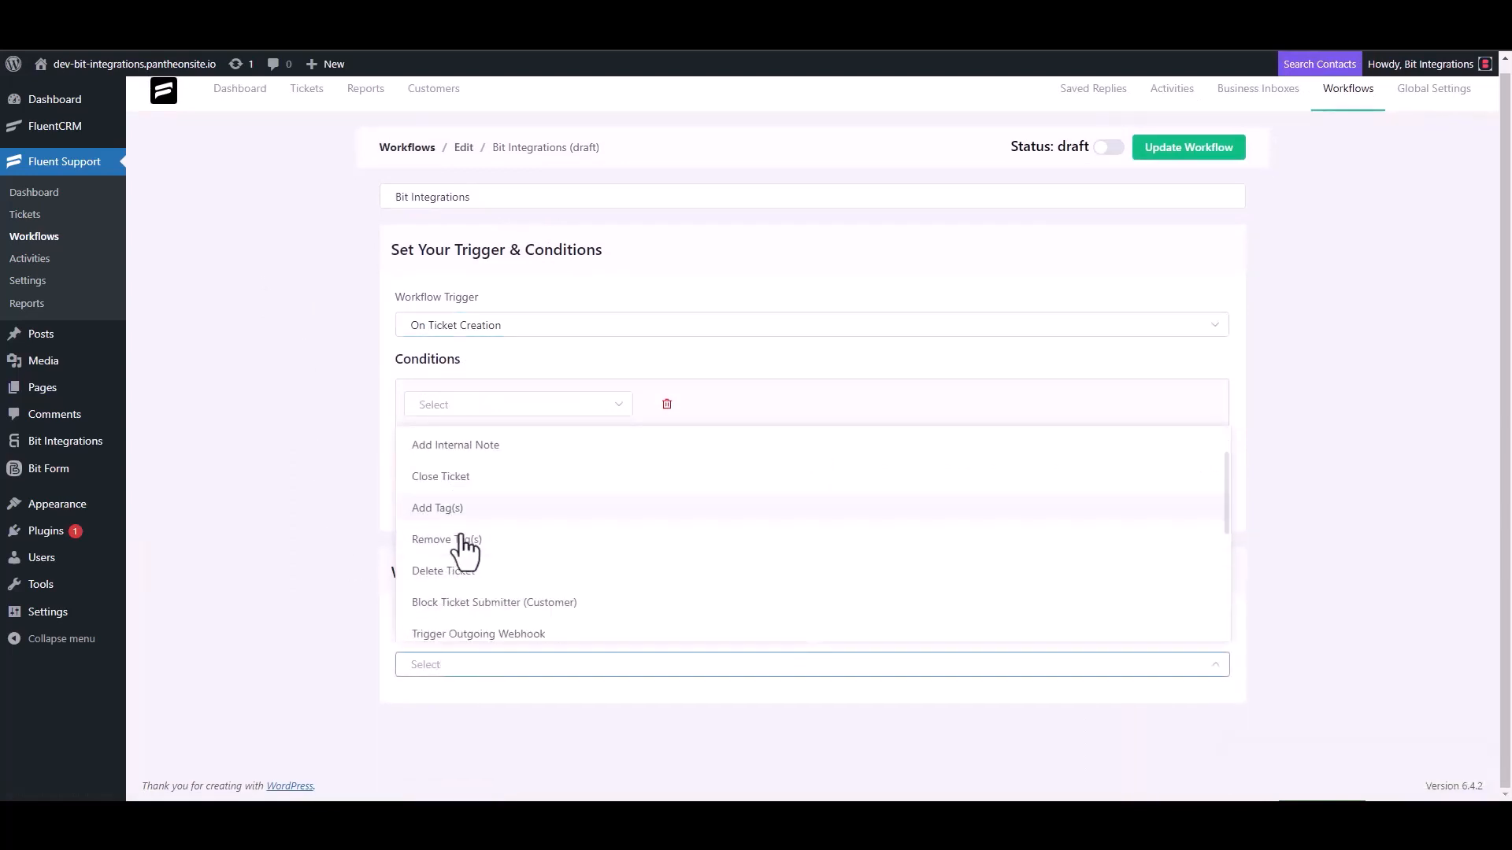
click(516, 449)
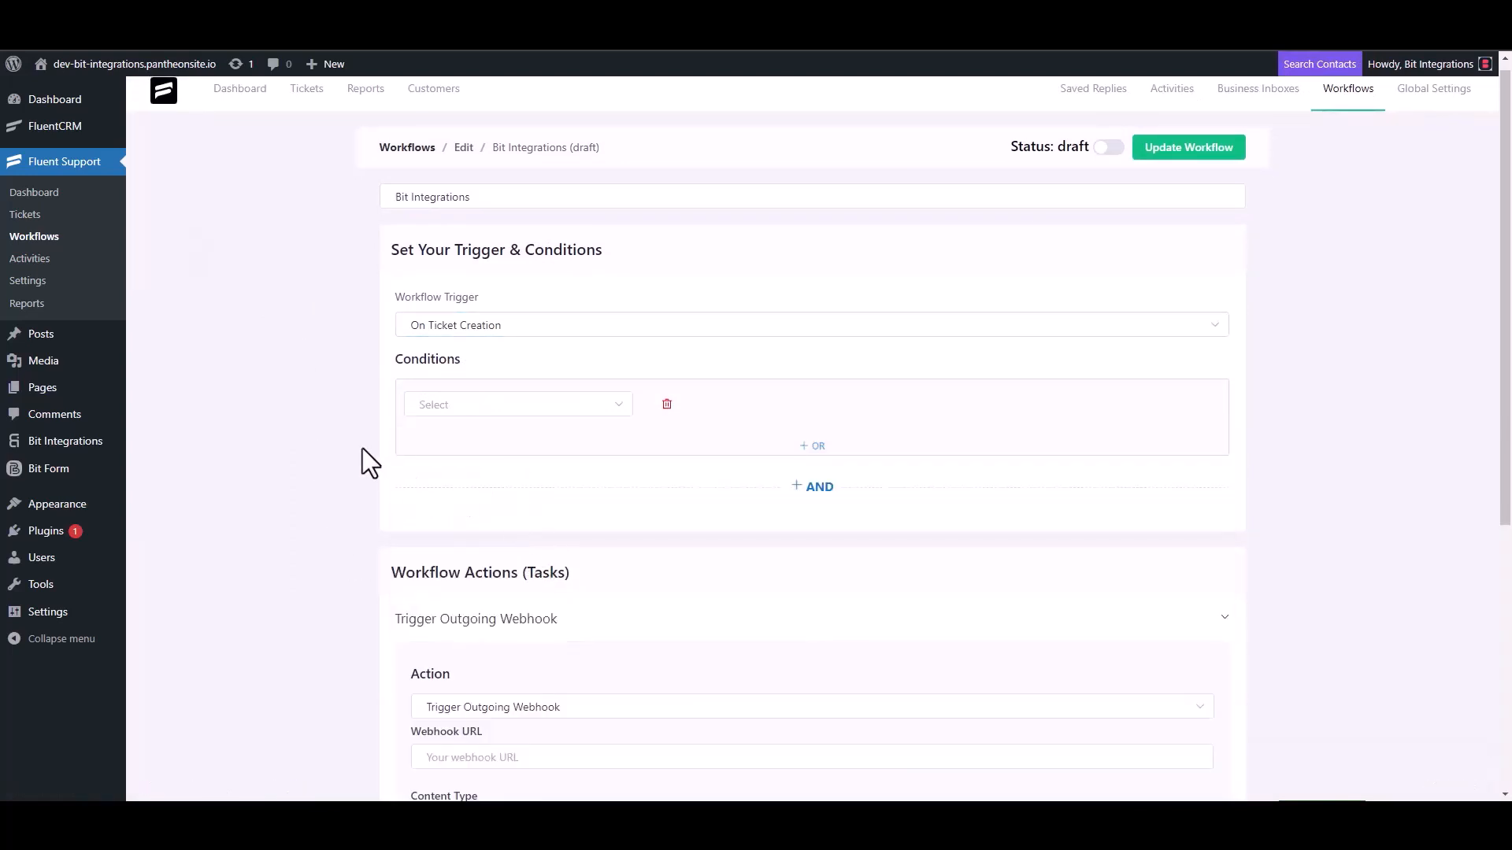
scroll(363, 448, down, 4)
click(512, 448)
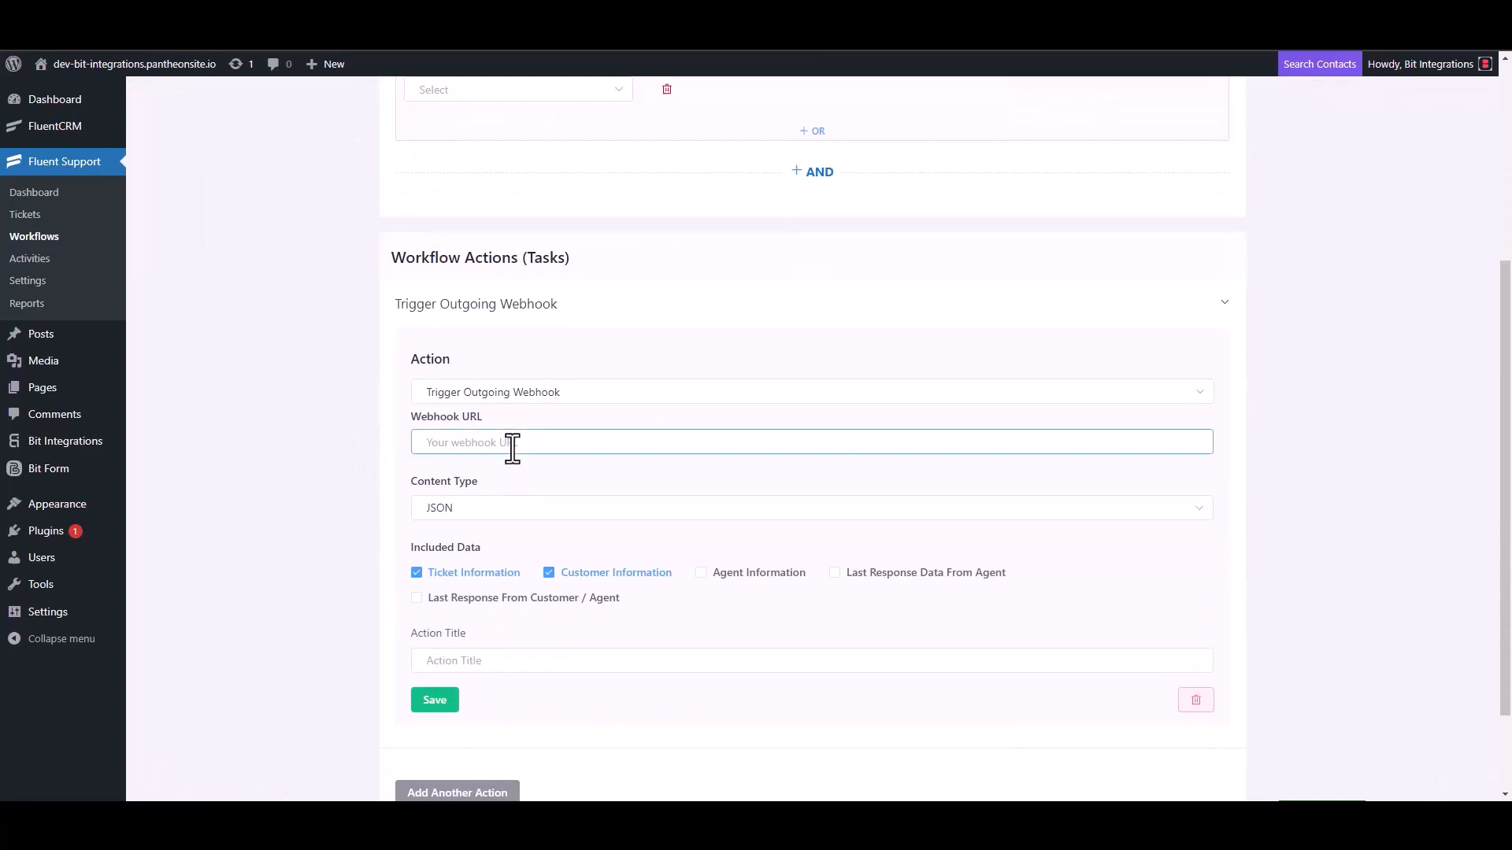
key(ctrl+v)
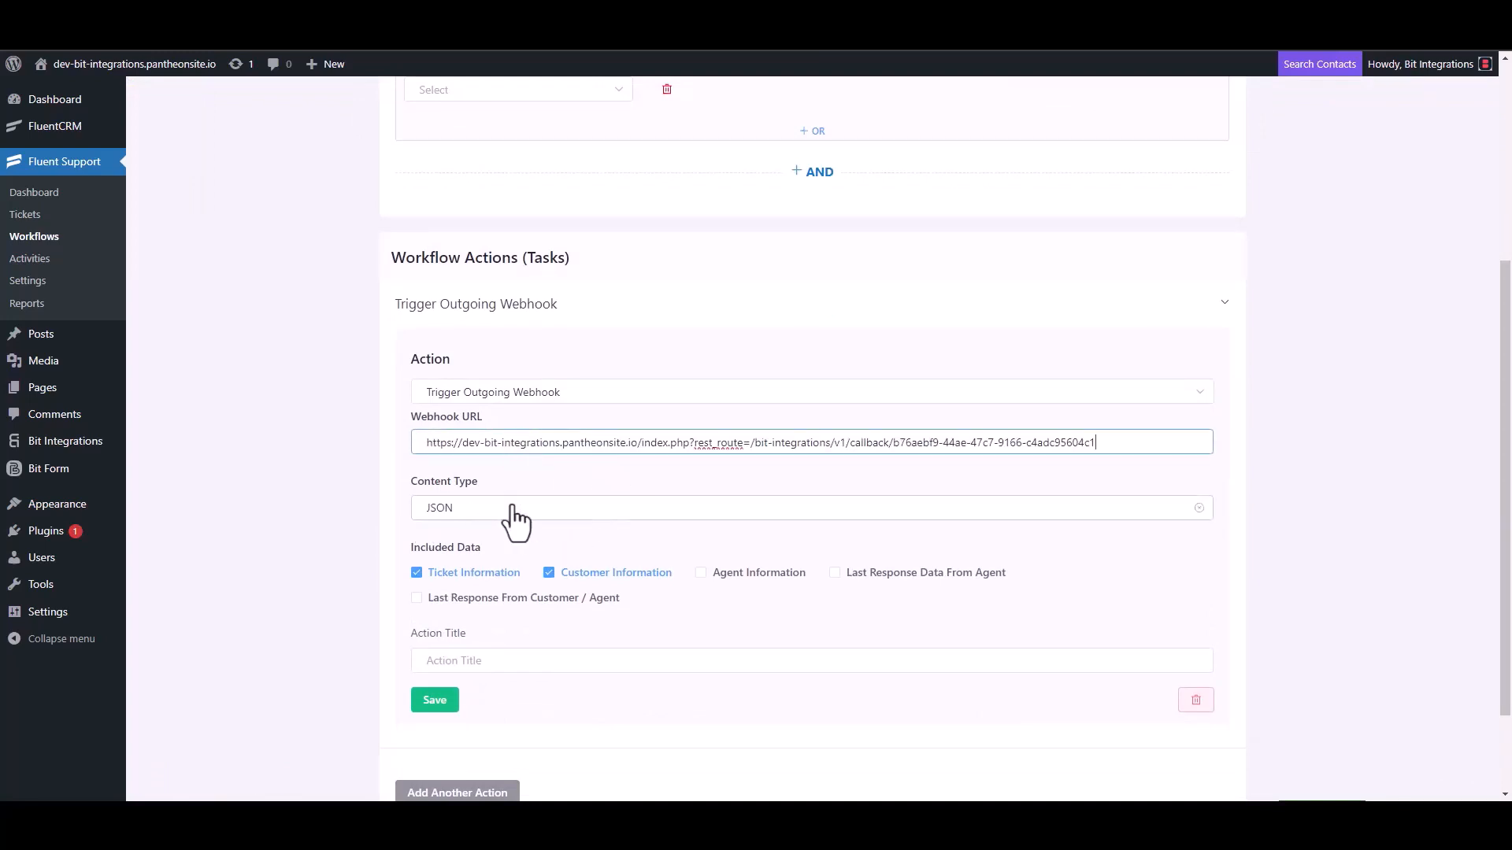
- Title the webhook action 'Bit Integrations', save it, and publish the workflow
scroll(516, 523, down, 2)
click(473, 549)
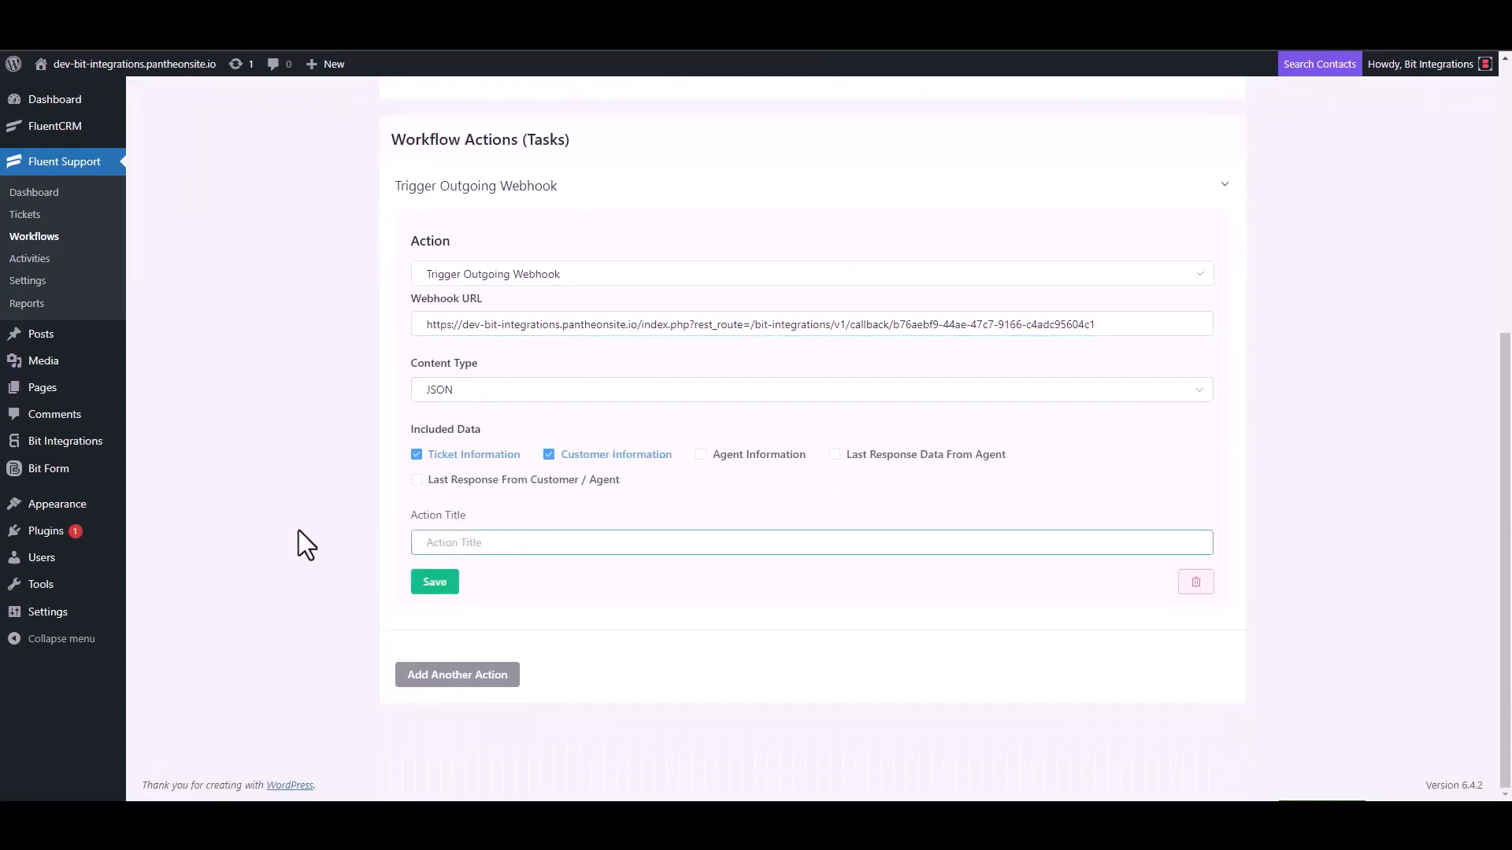
text(Bit Integrations)
click(433, 587)
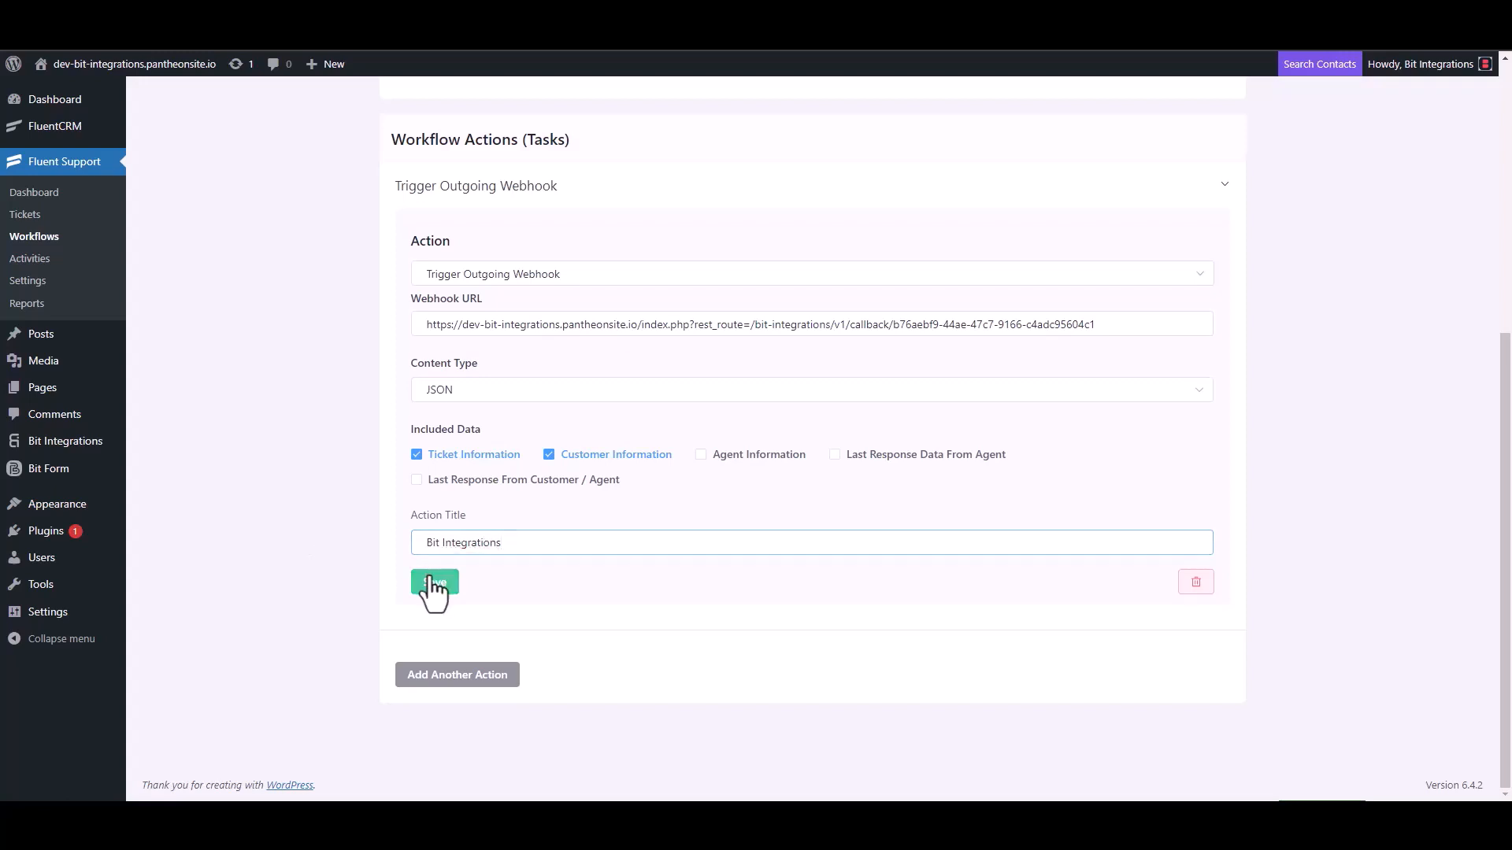
click(1109, 144)
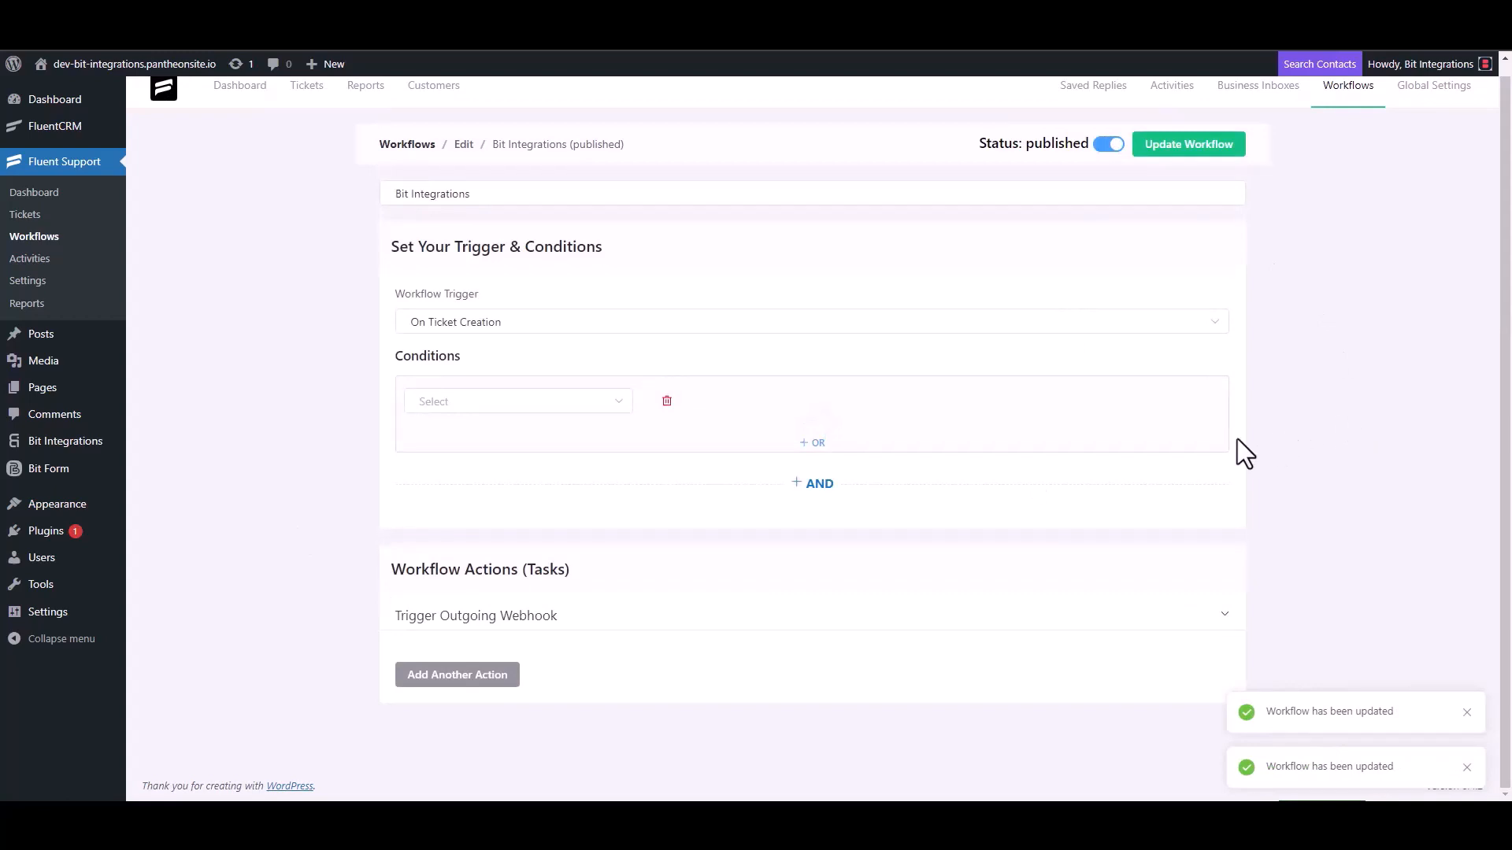
- Start a new ticket and create a new test contact with a first name and e-mail
click(39, 219)
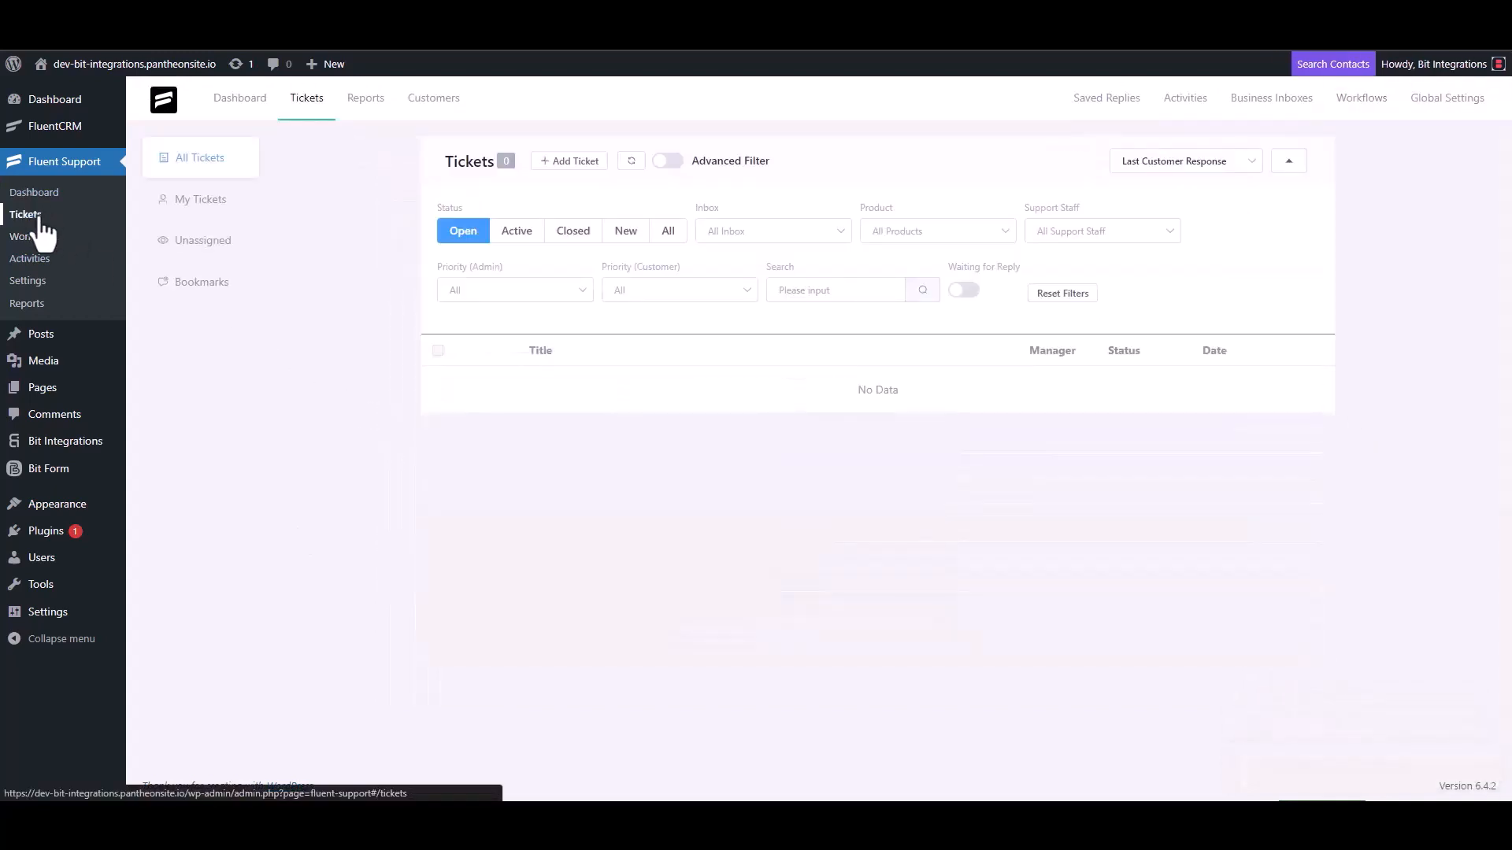
click(567, 162)
click(619, 204)
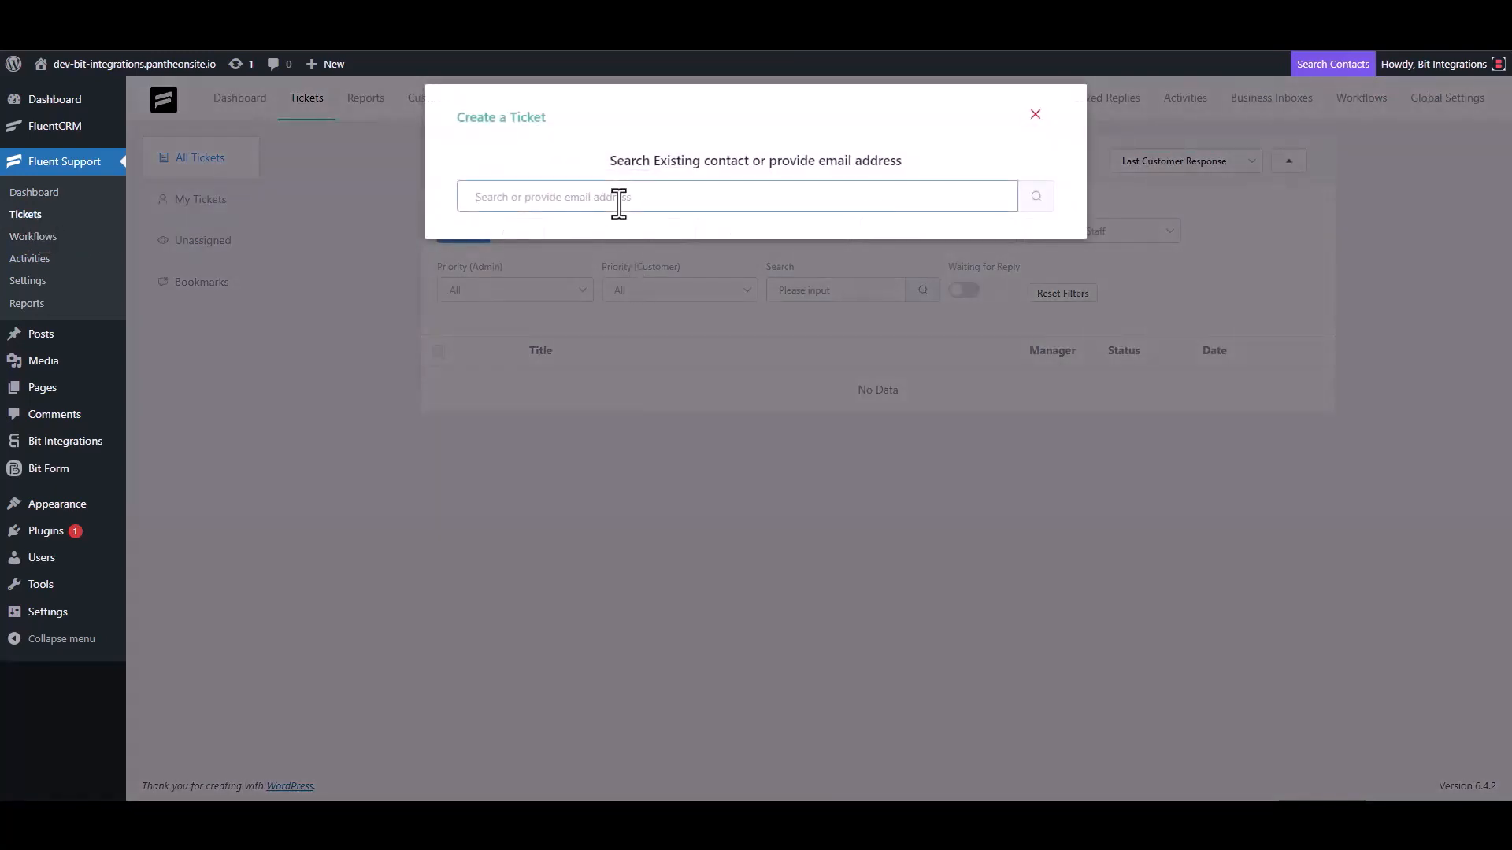
text(test@gmail.com)
click(1033, 198)
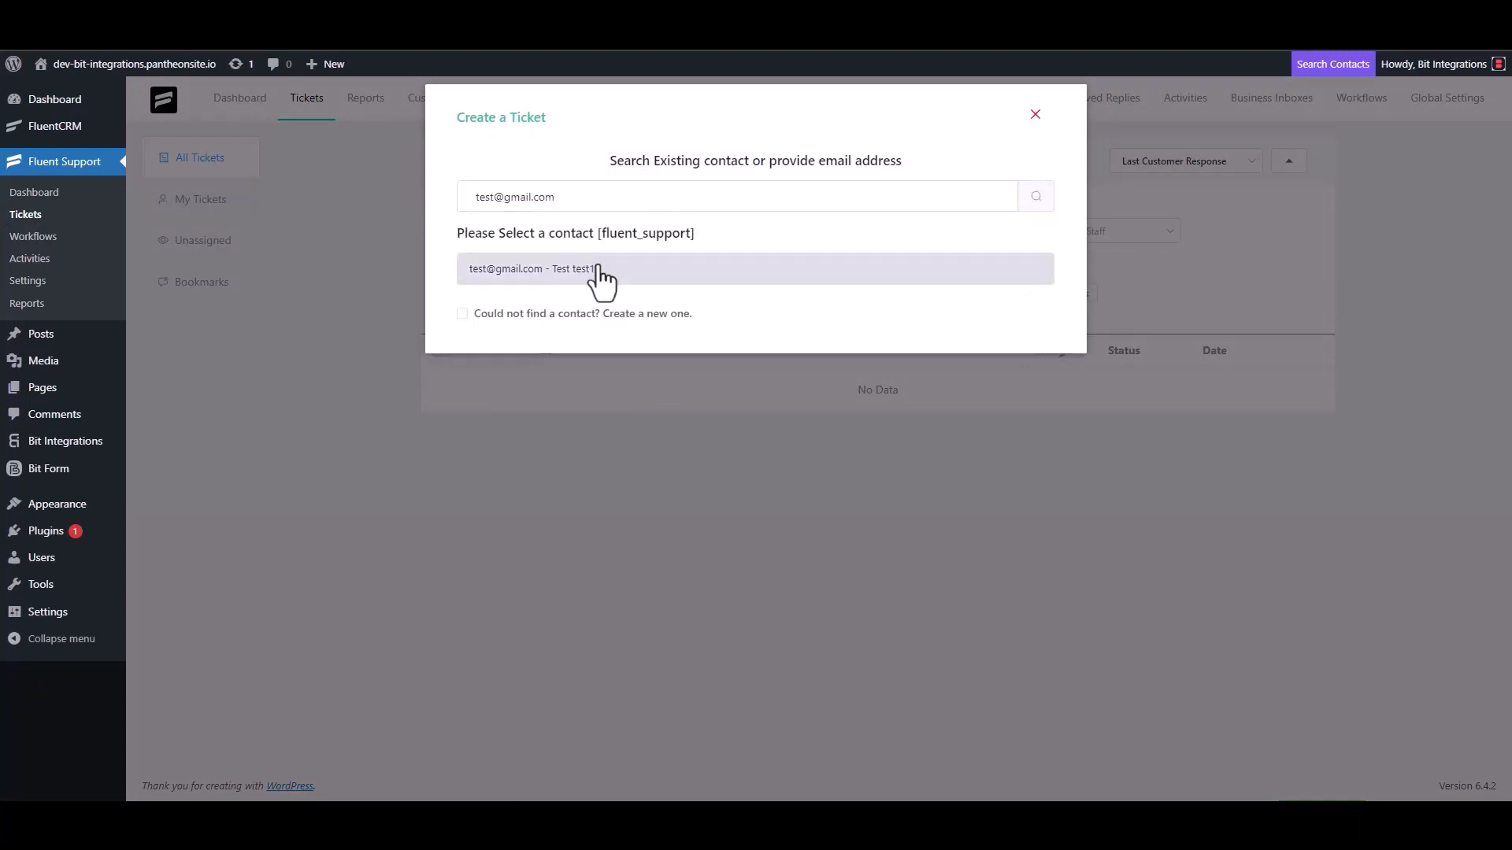
click(587, 314)
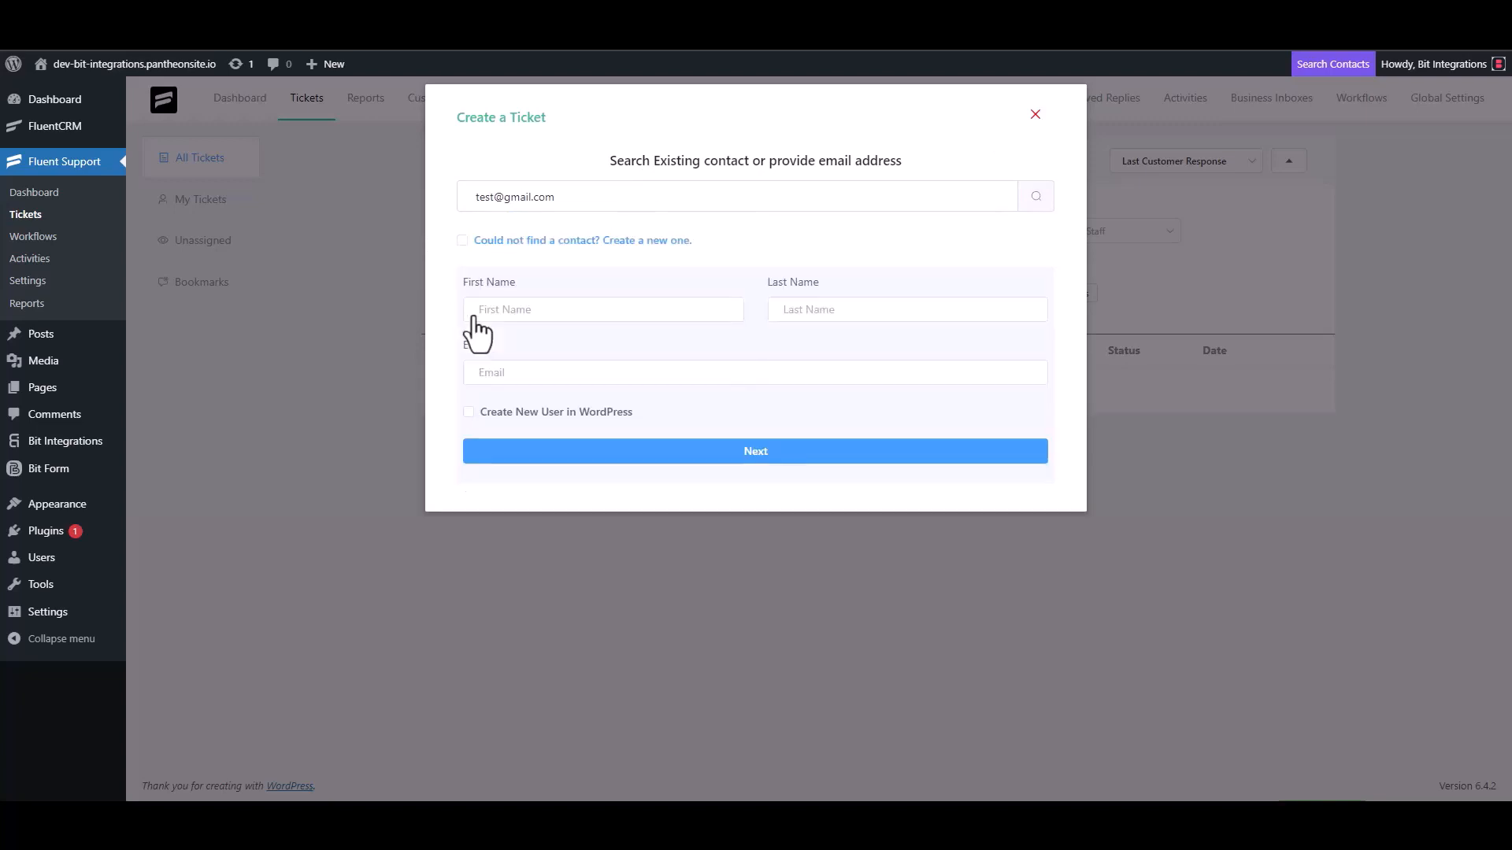
click(528, 310)
text(test3)
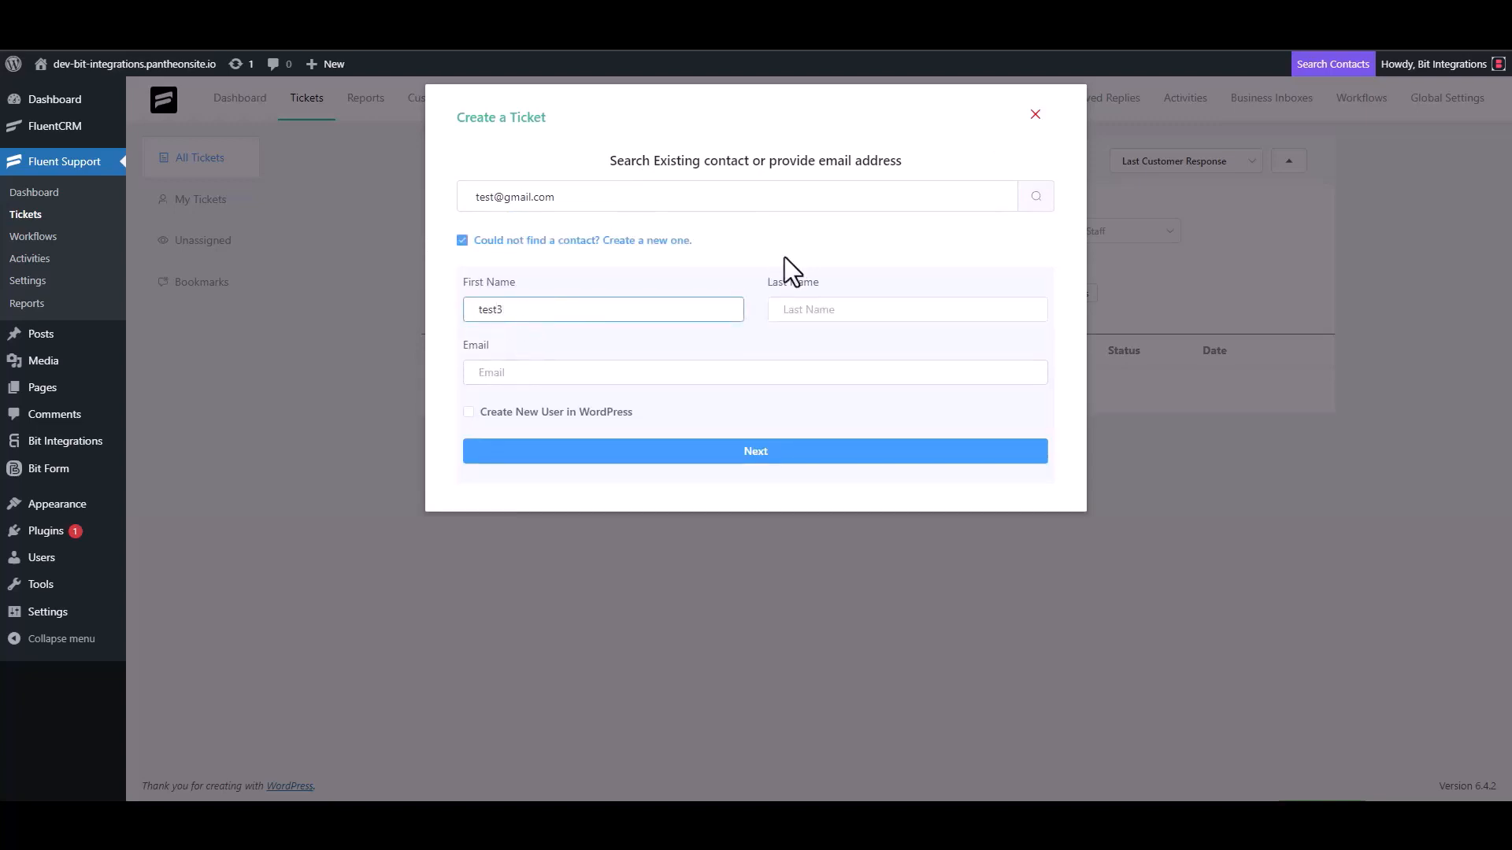
click(536, 375)
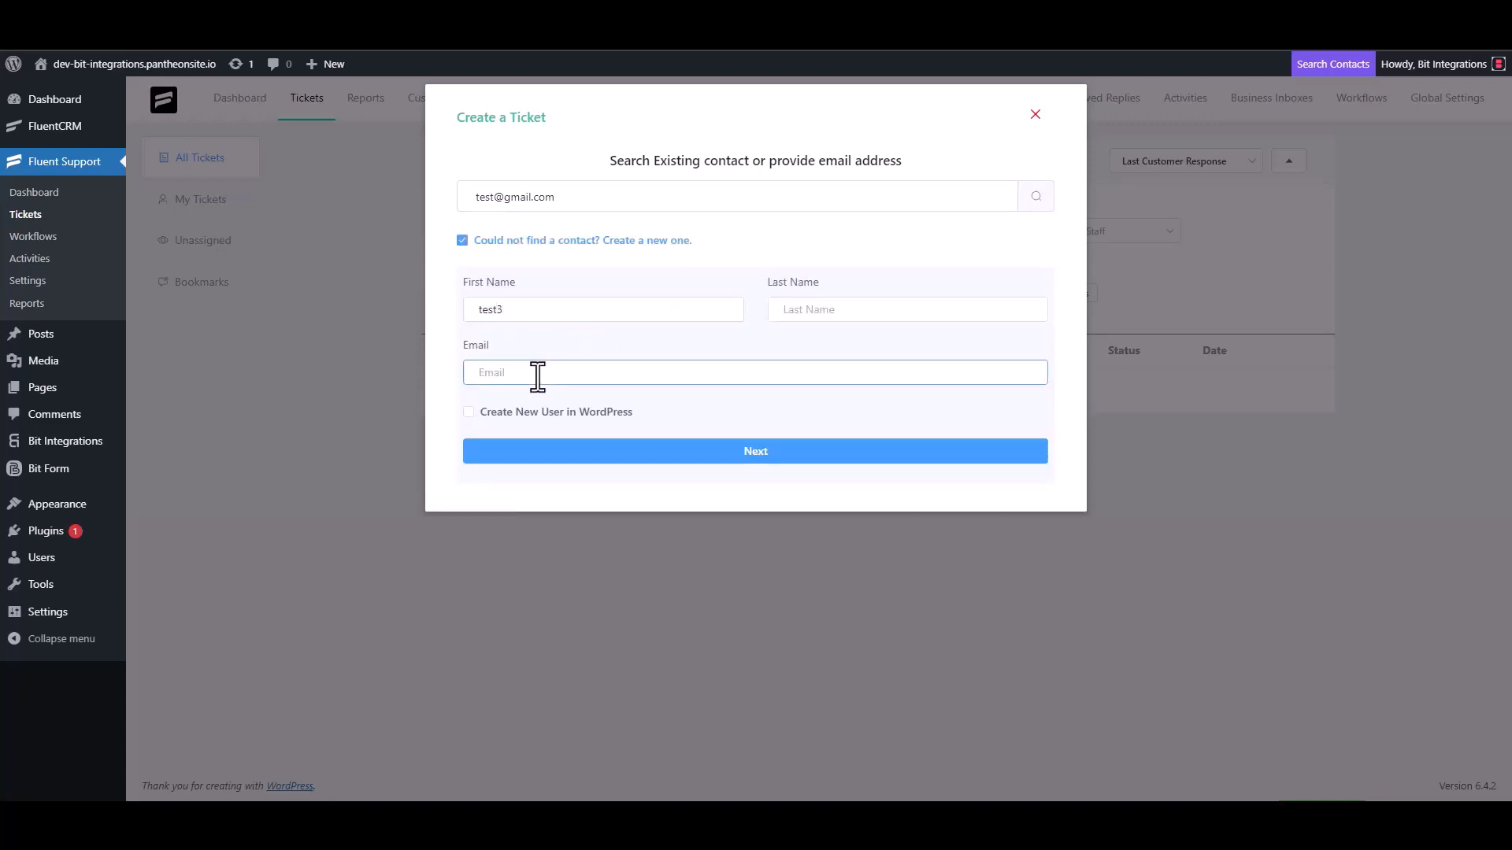
- Give the ticket subject 'test' and details 'test', and create it
click(772, 452)
click(549, 284)
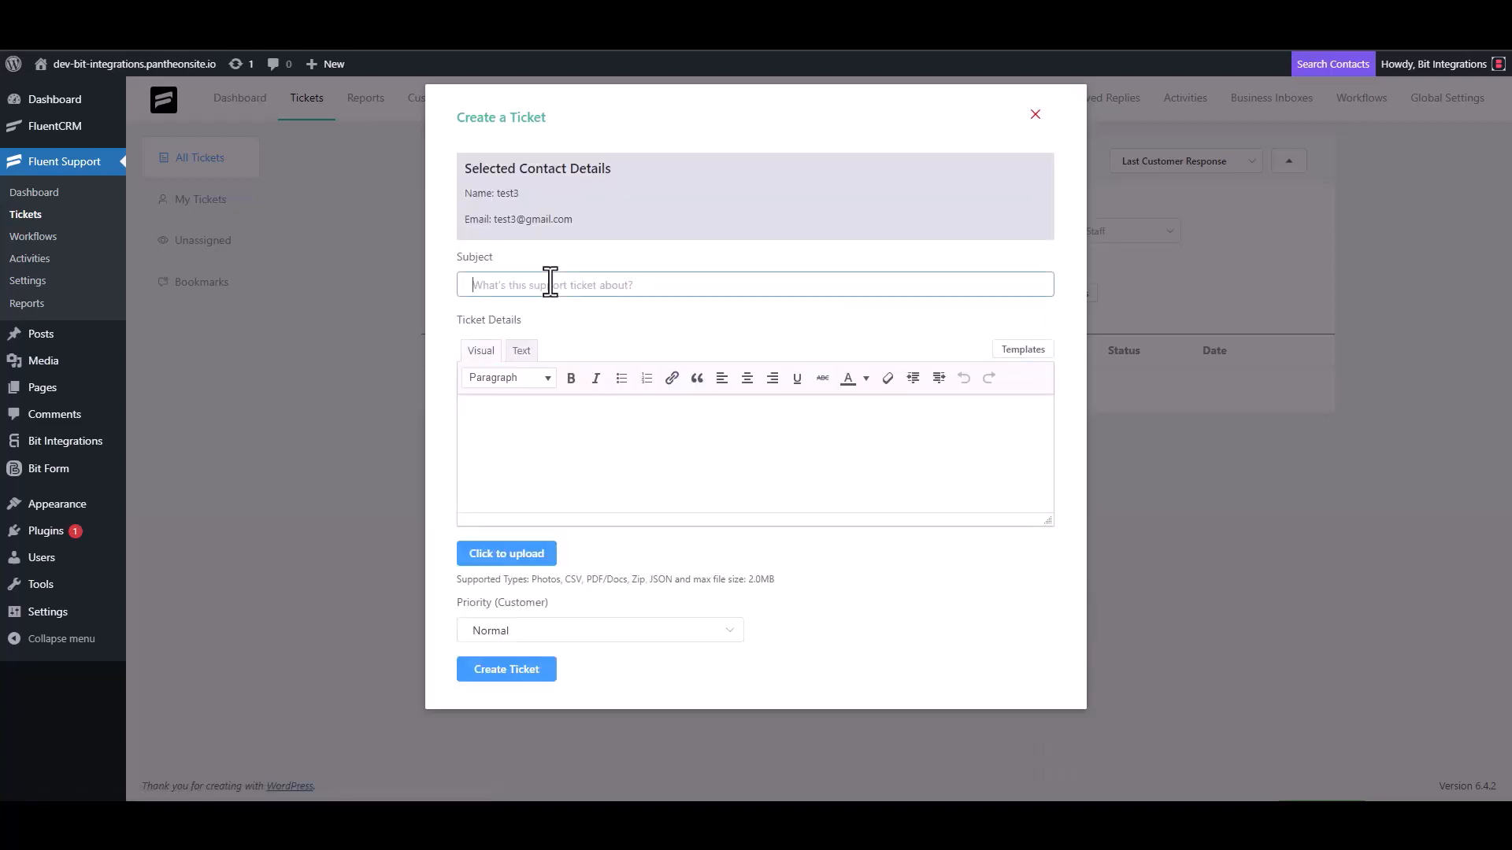
text(test)
click(533, 422)
text(test)
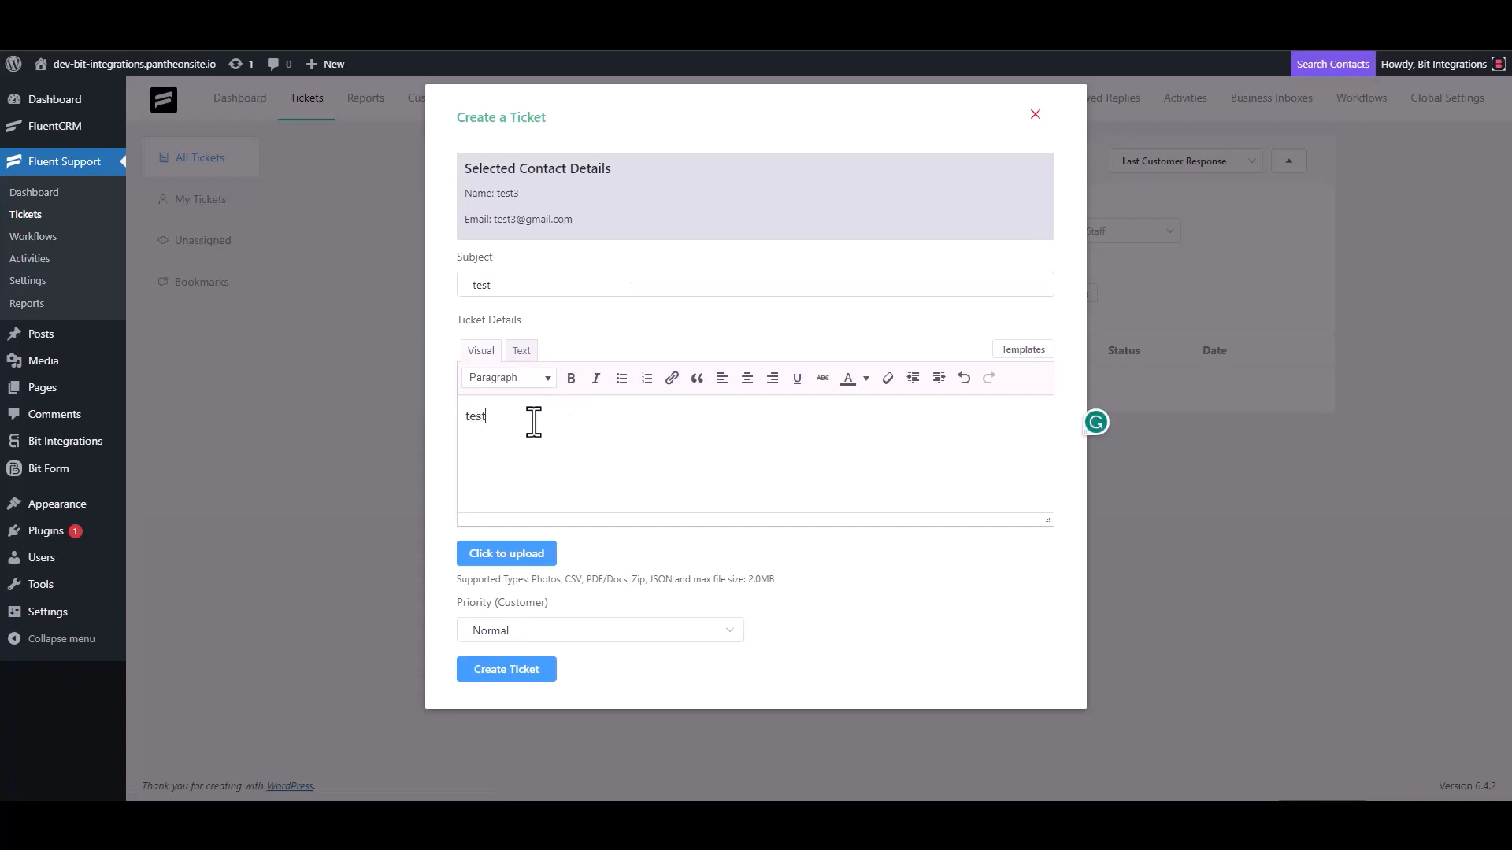
click(510, 669)
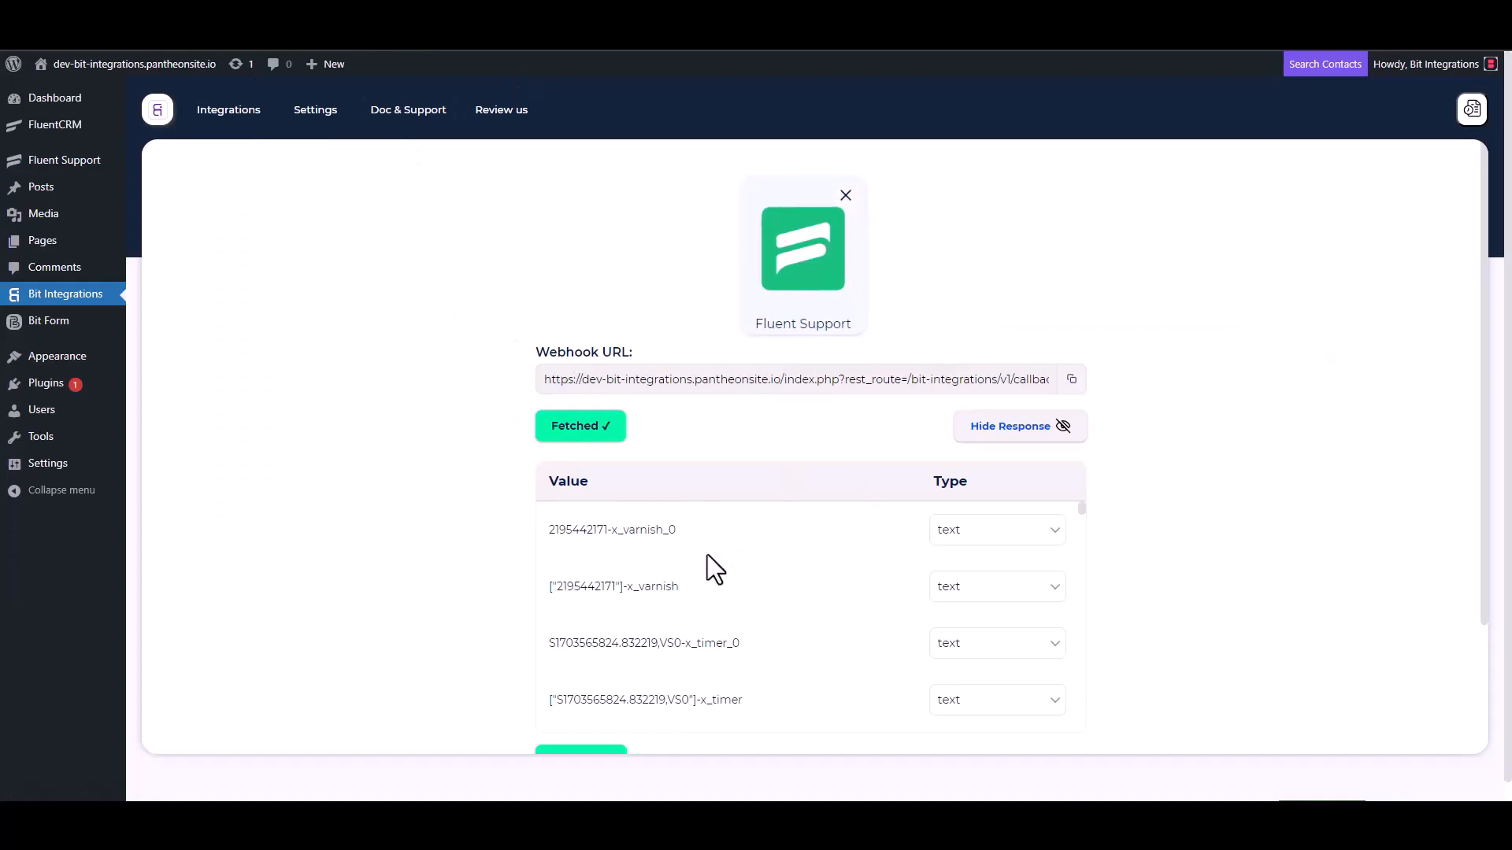
- Move to Set Action, search 'capsu' and pick CapsuleCRM, then go to the API URL field
scroll(702, 555, down, 5)
scroll(491, 607, down, 3)
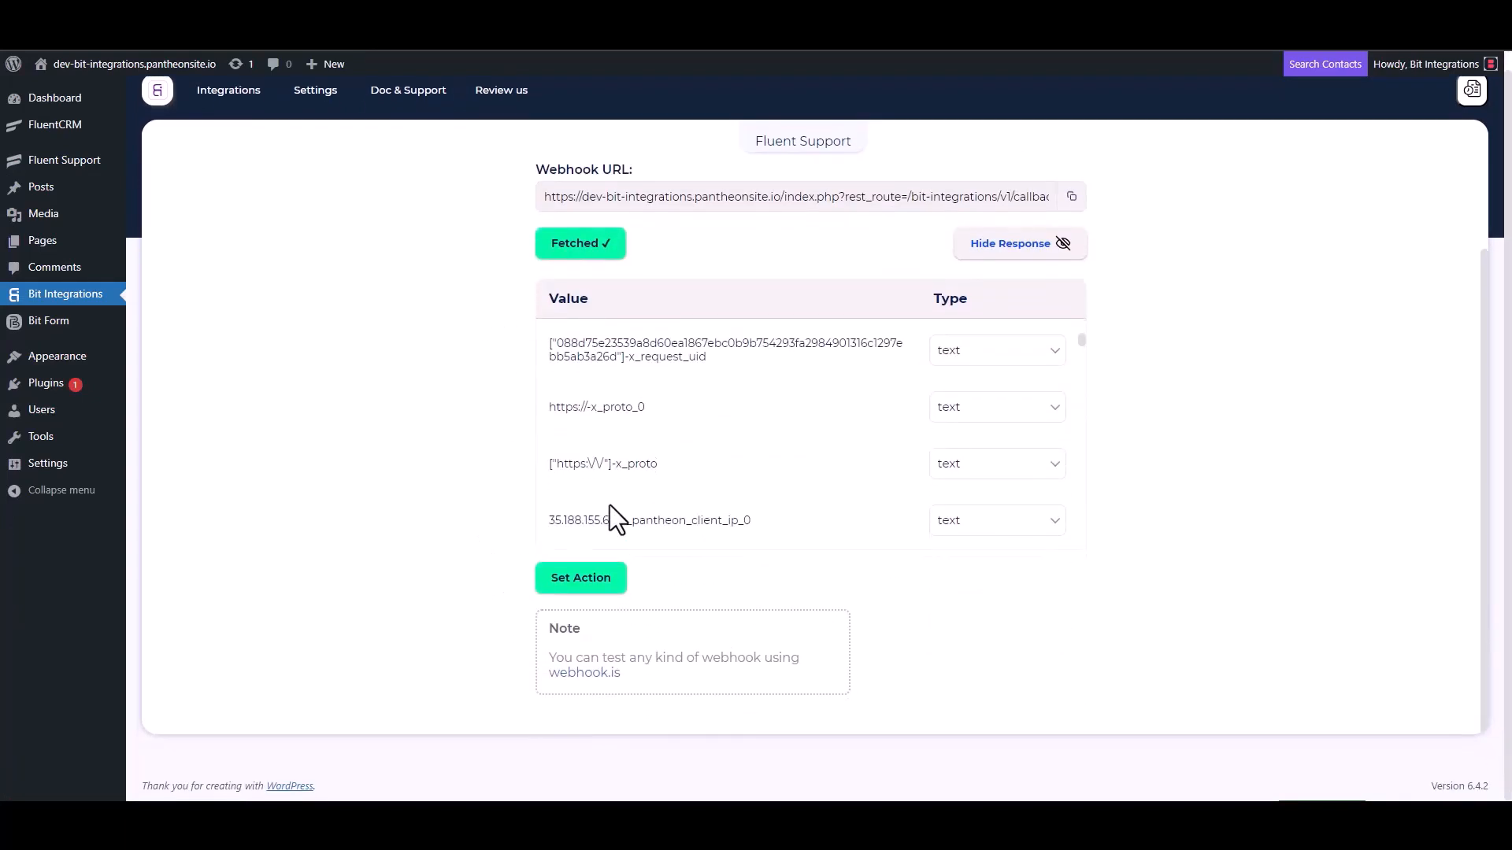
scroll(700, 429, down, 5)
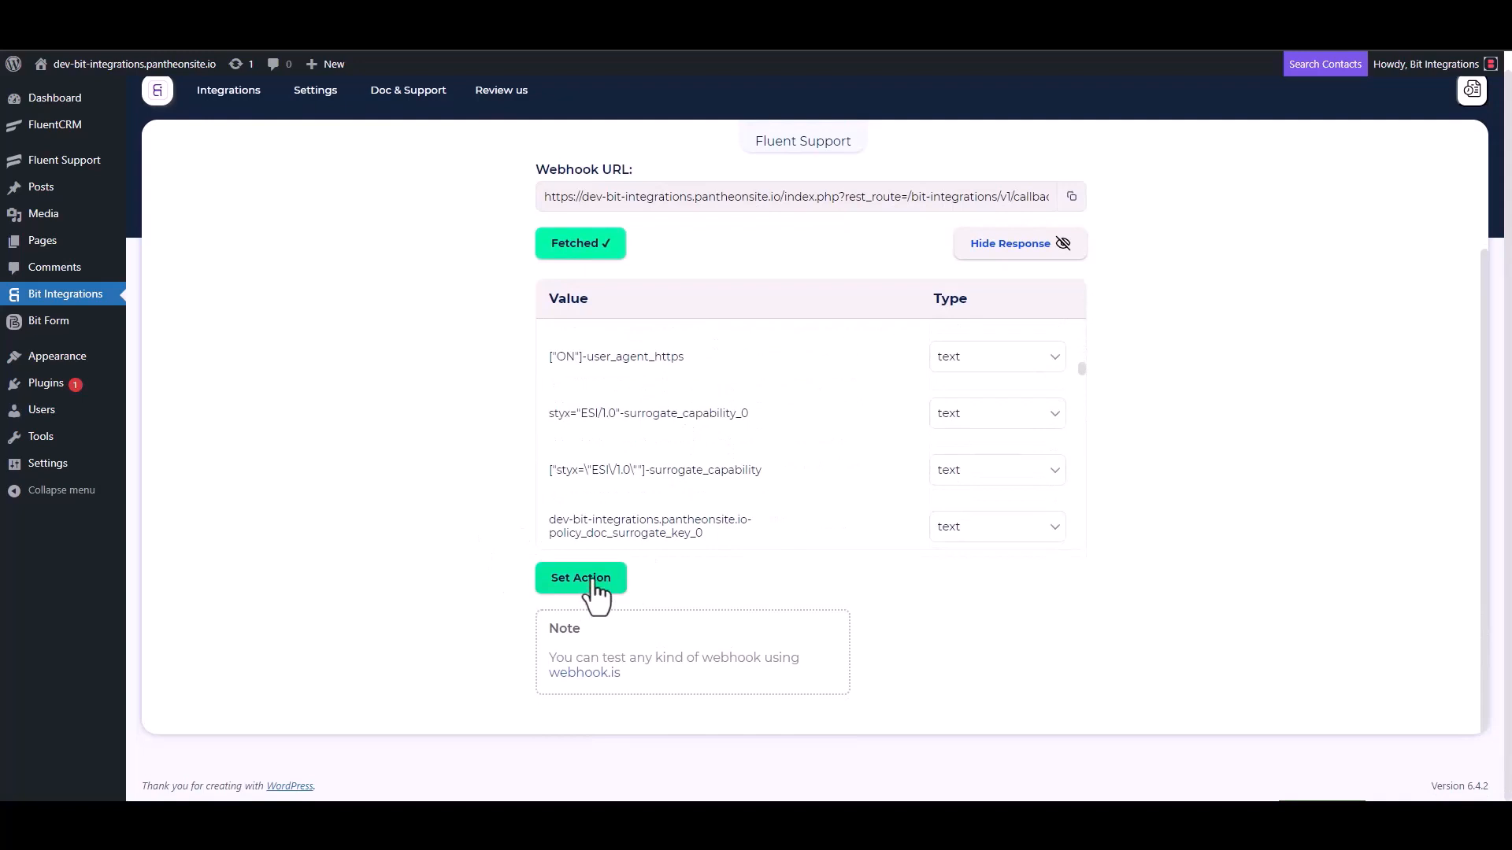
click(596, 579)
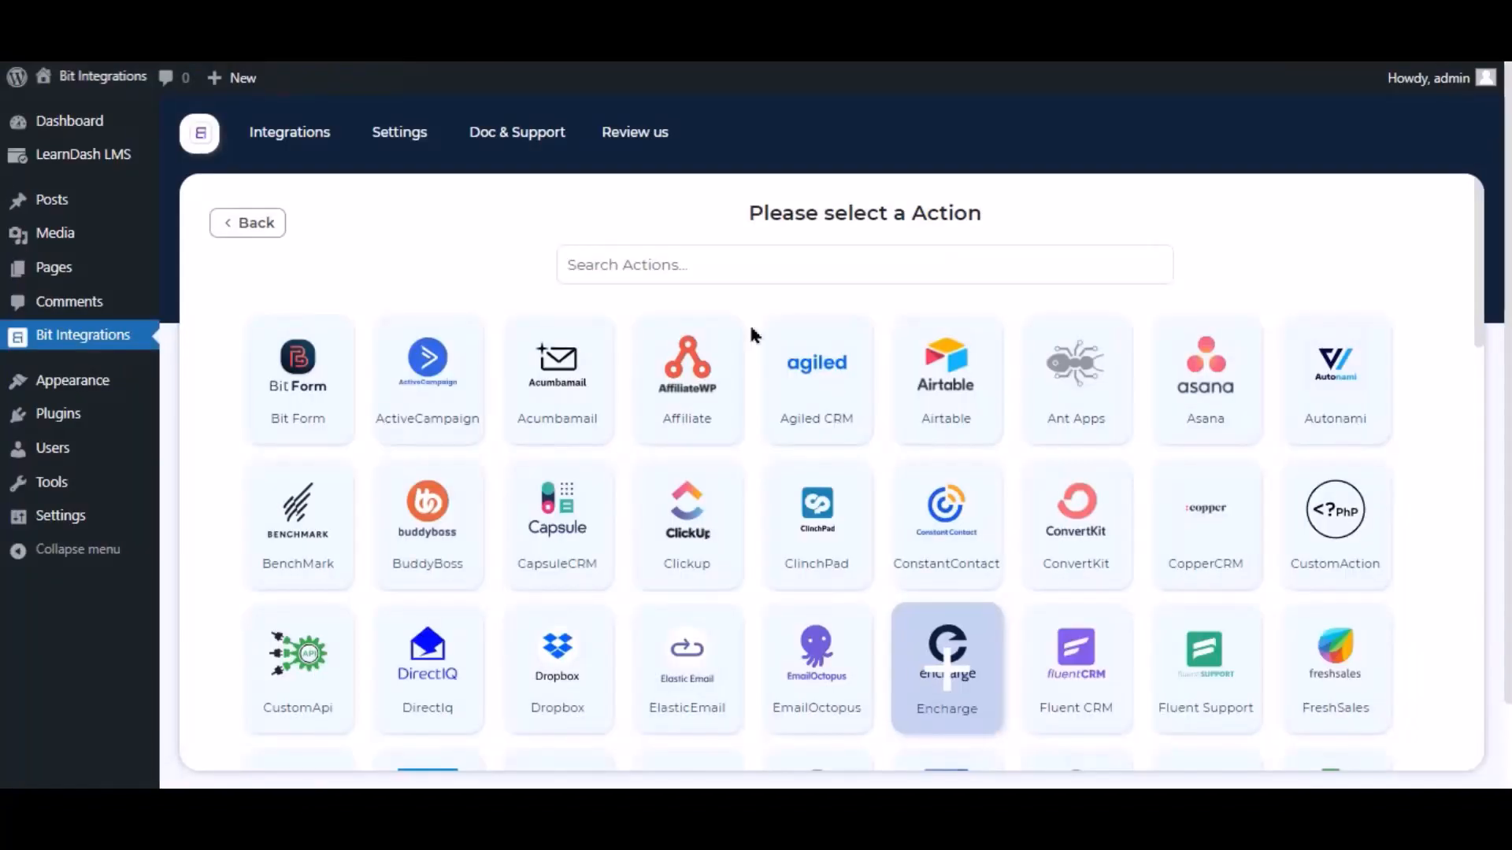
click(726, 249)
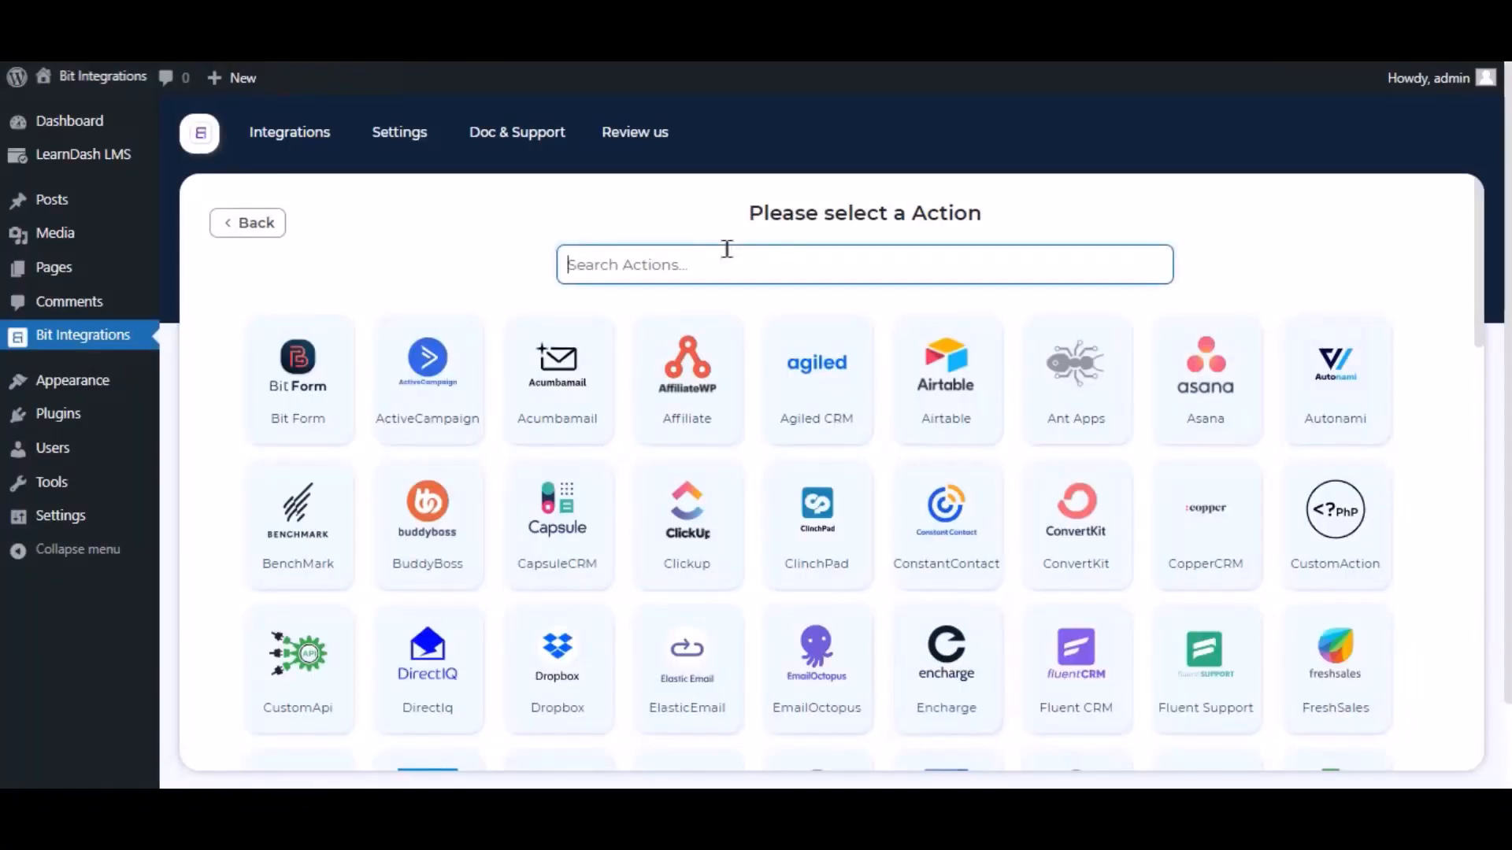
text(capsul)
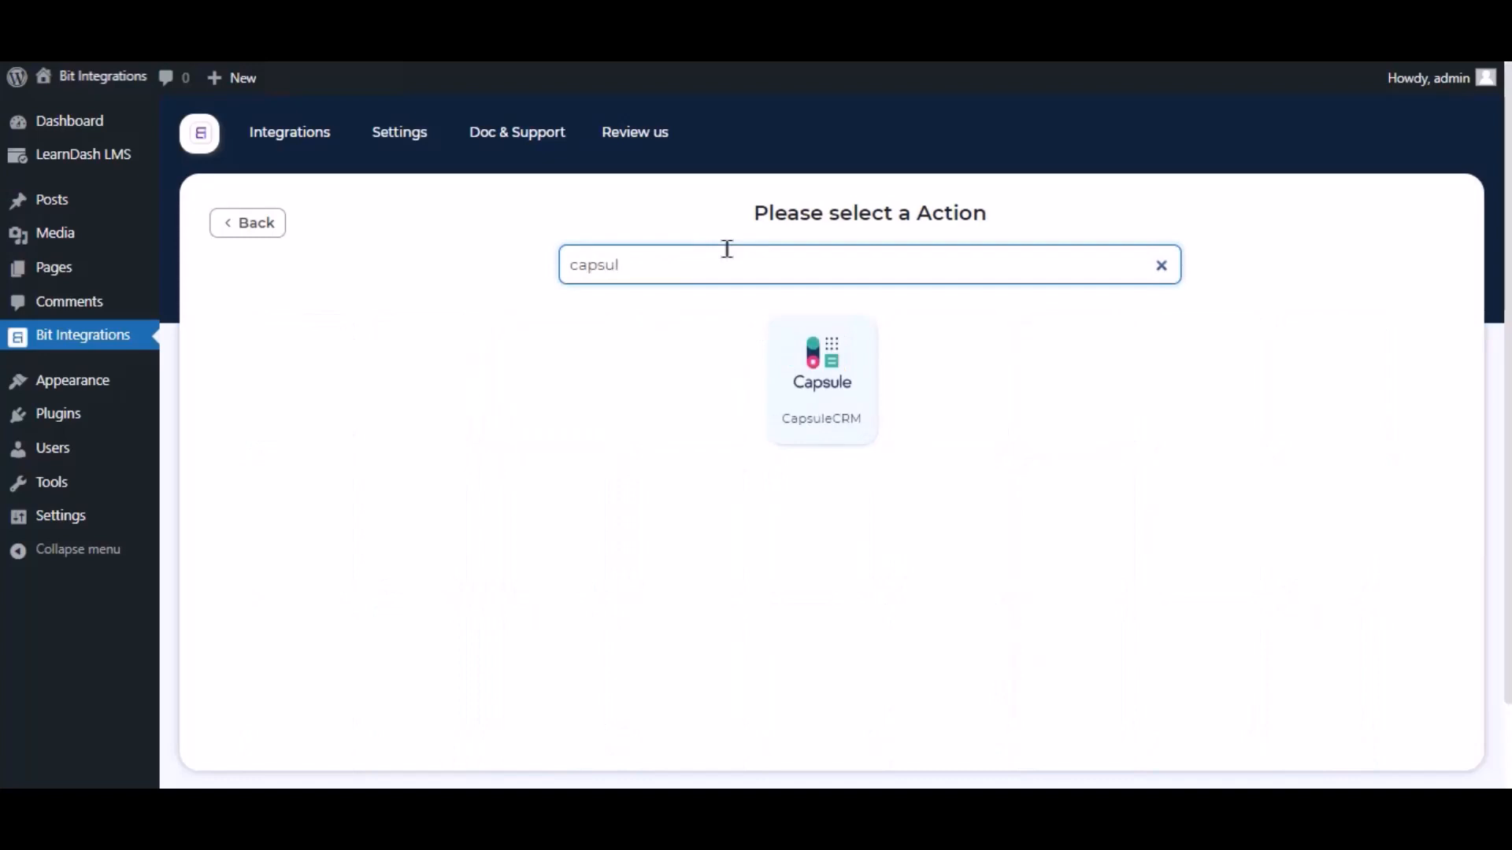
click(795, 377)
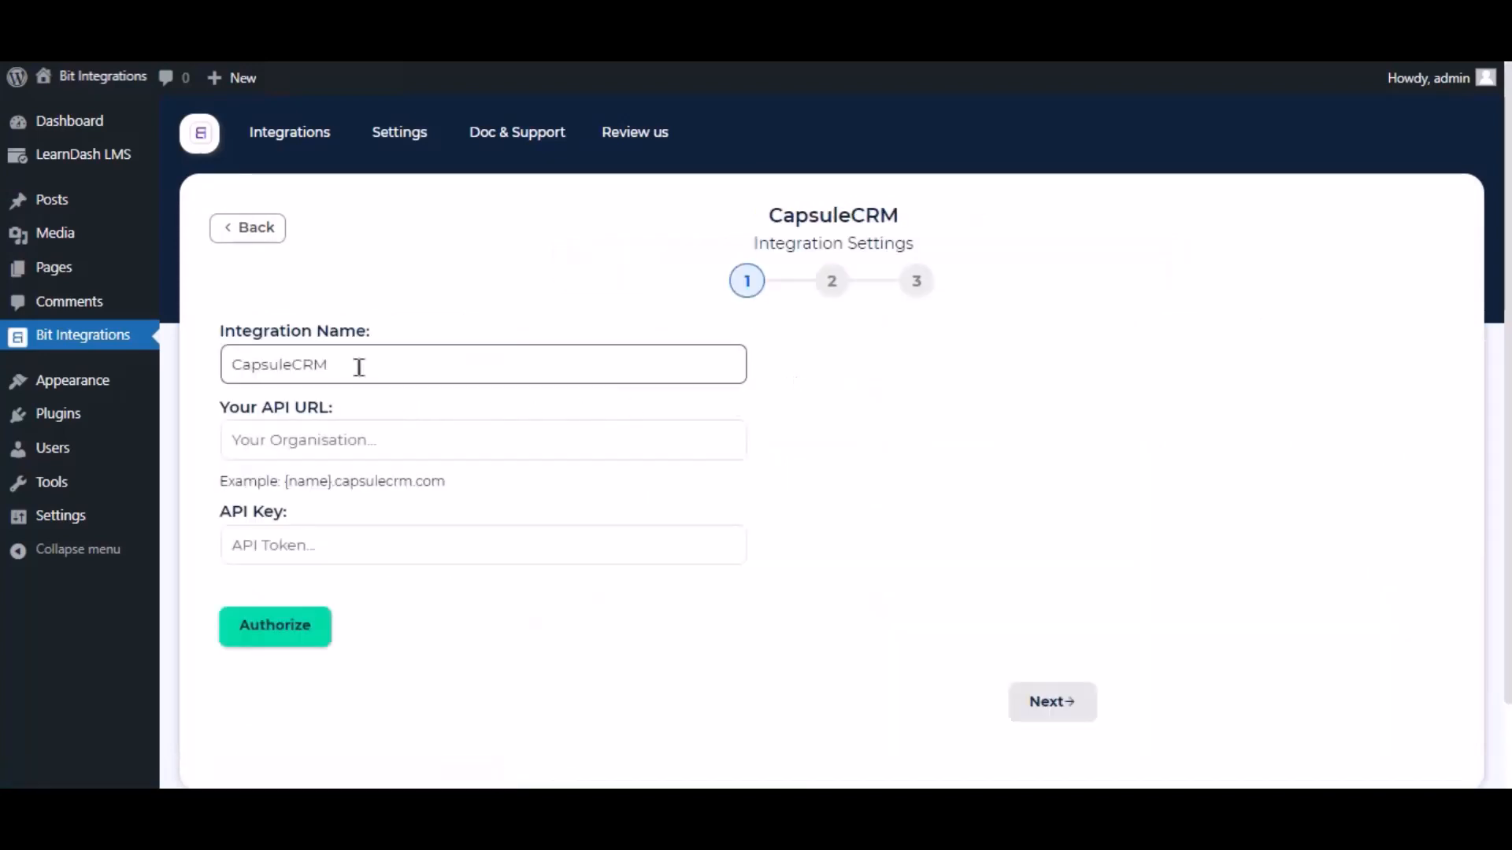
drag(358, 368, 227, 371)
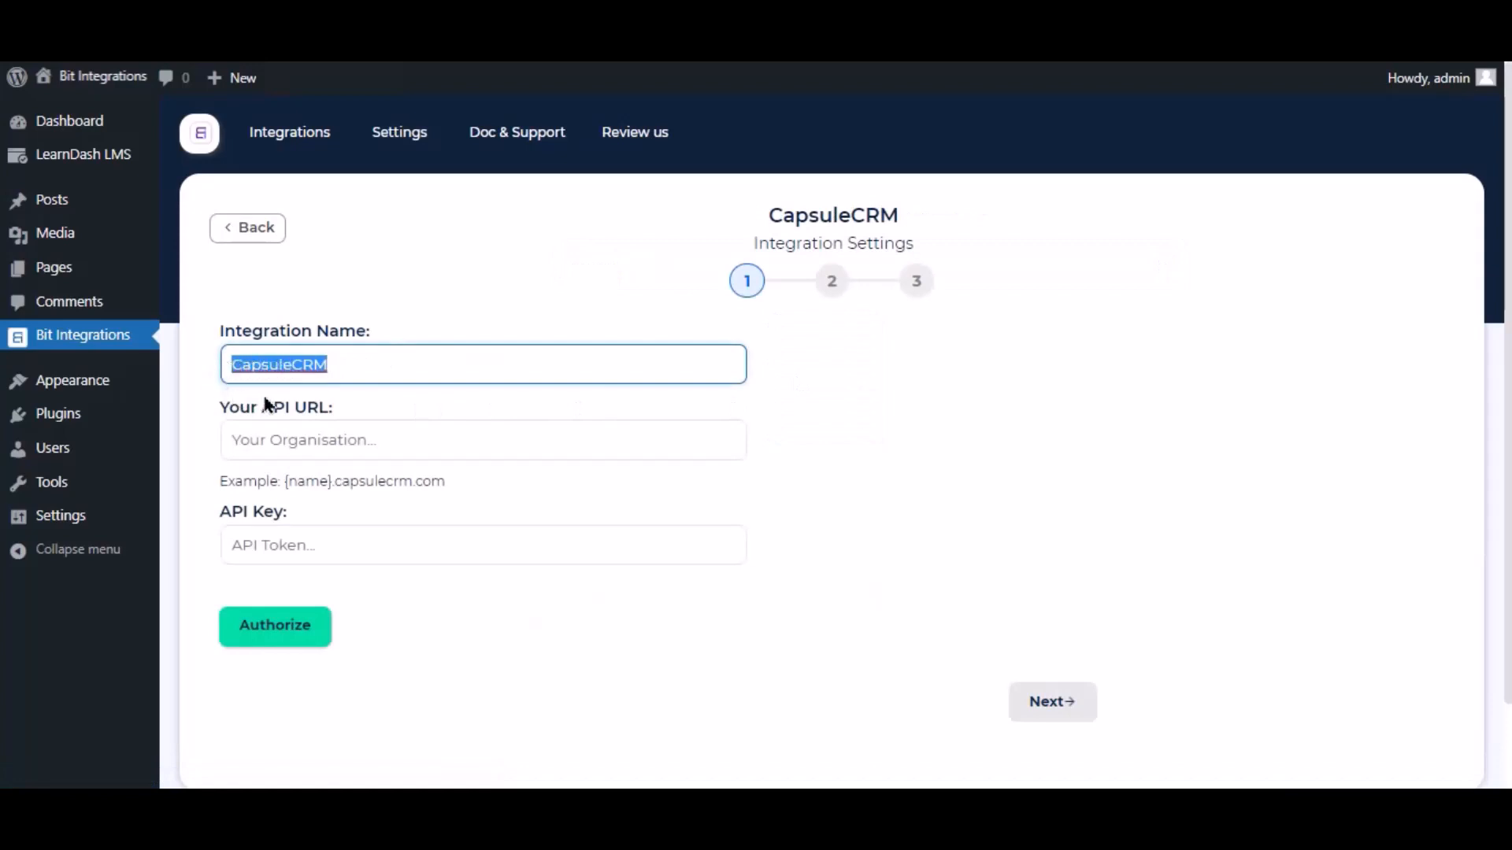
click(425, 399)
click(530, 440)
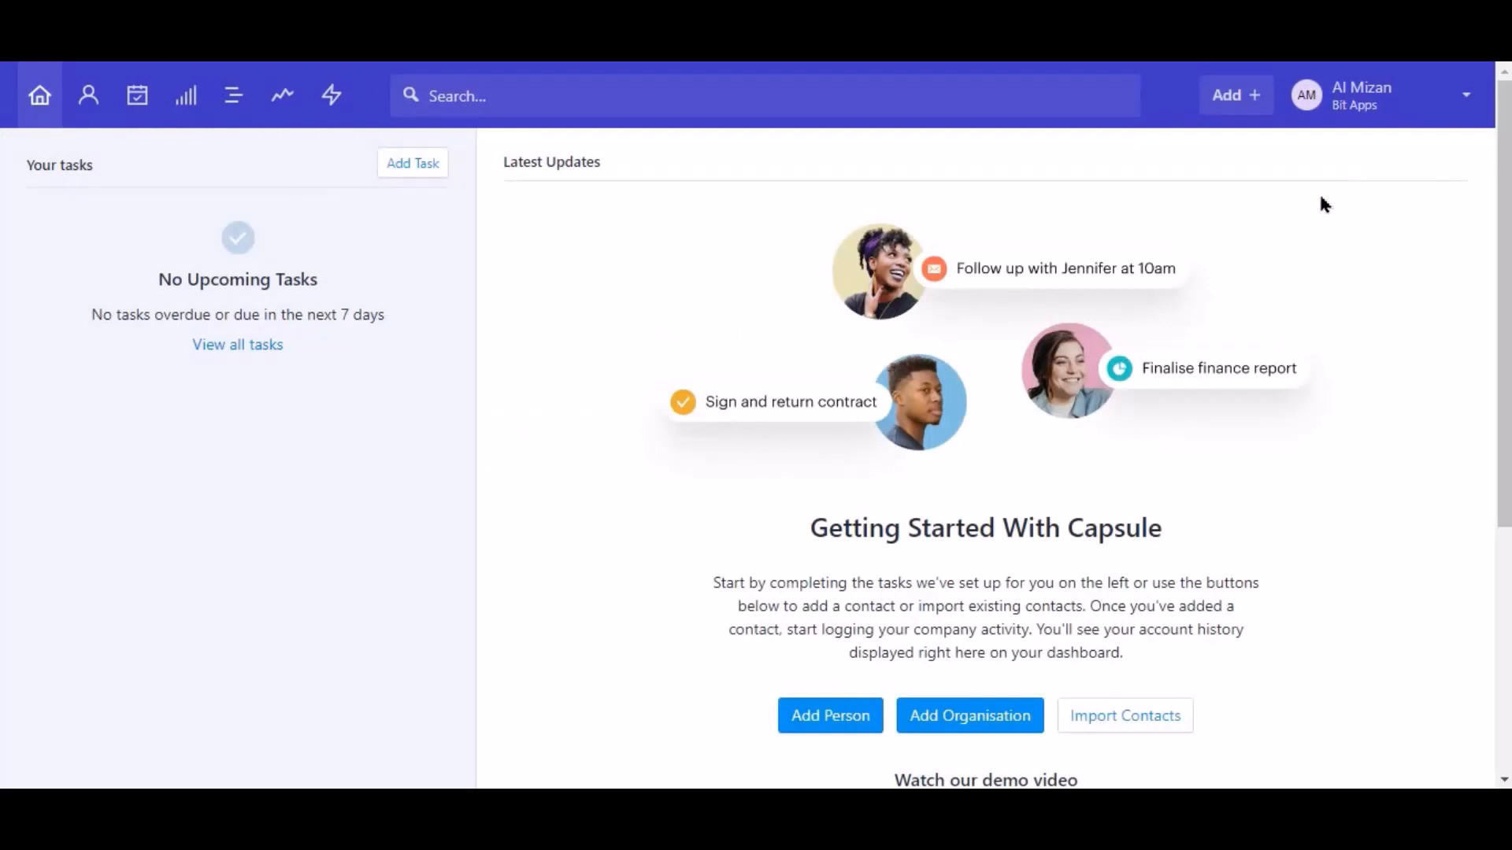
- Copy the site address bit-apps.capsulecrm.com from Capsule's Account and Plan settings
click(1382, 98)
click(1378, 189)
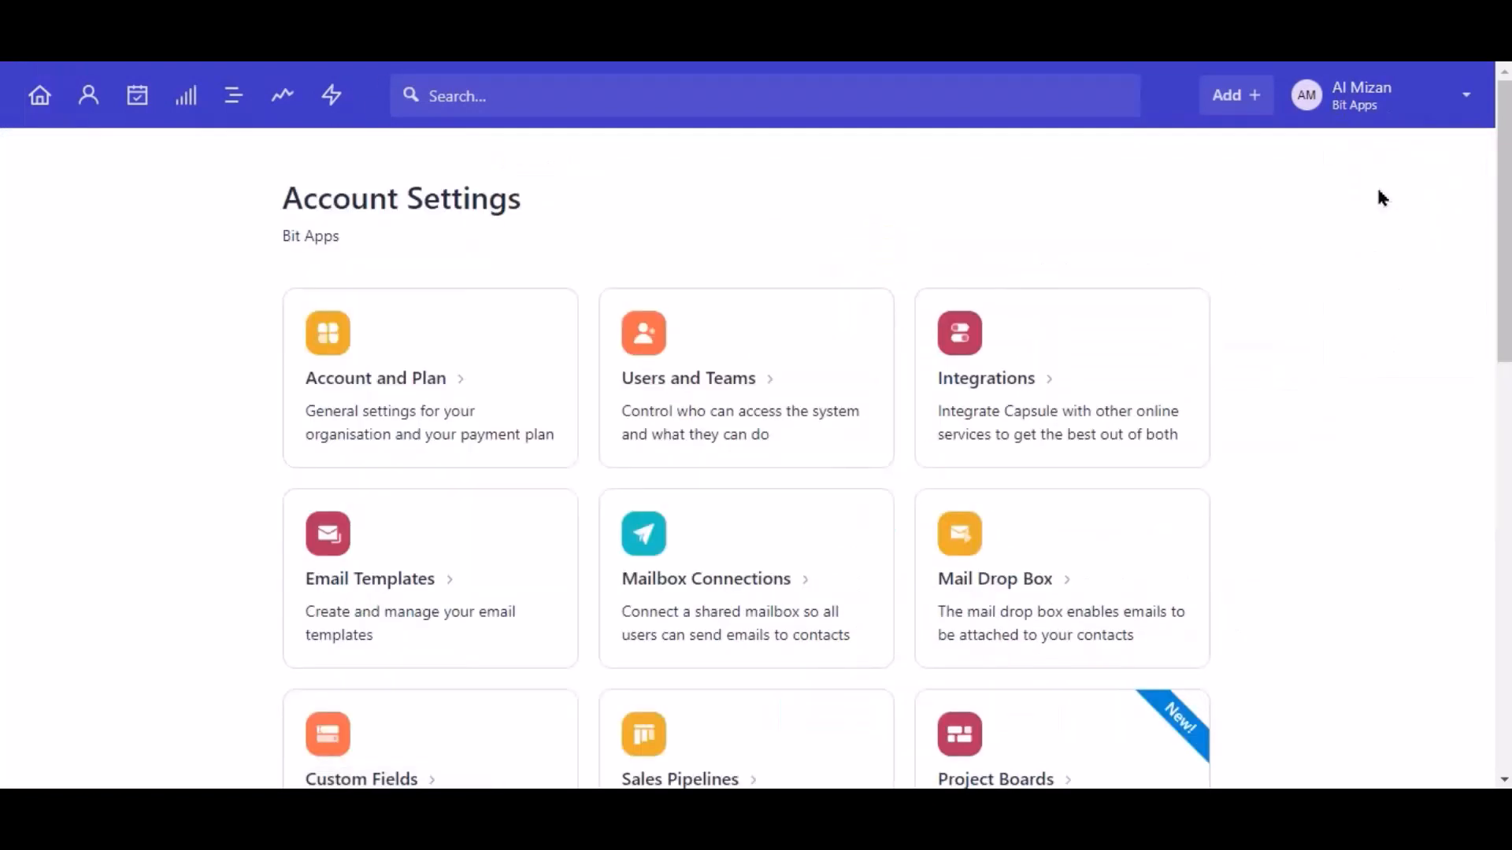
click(460, 367)
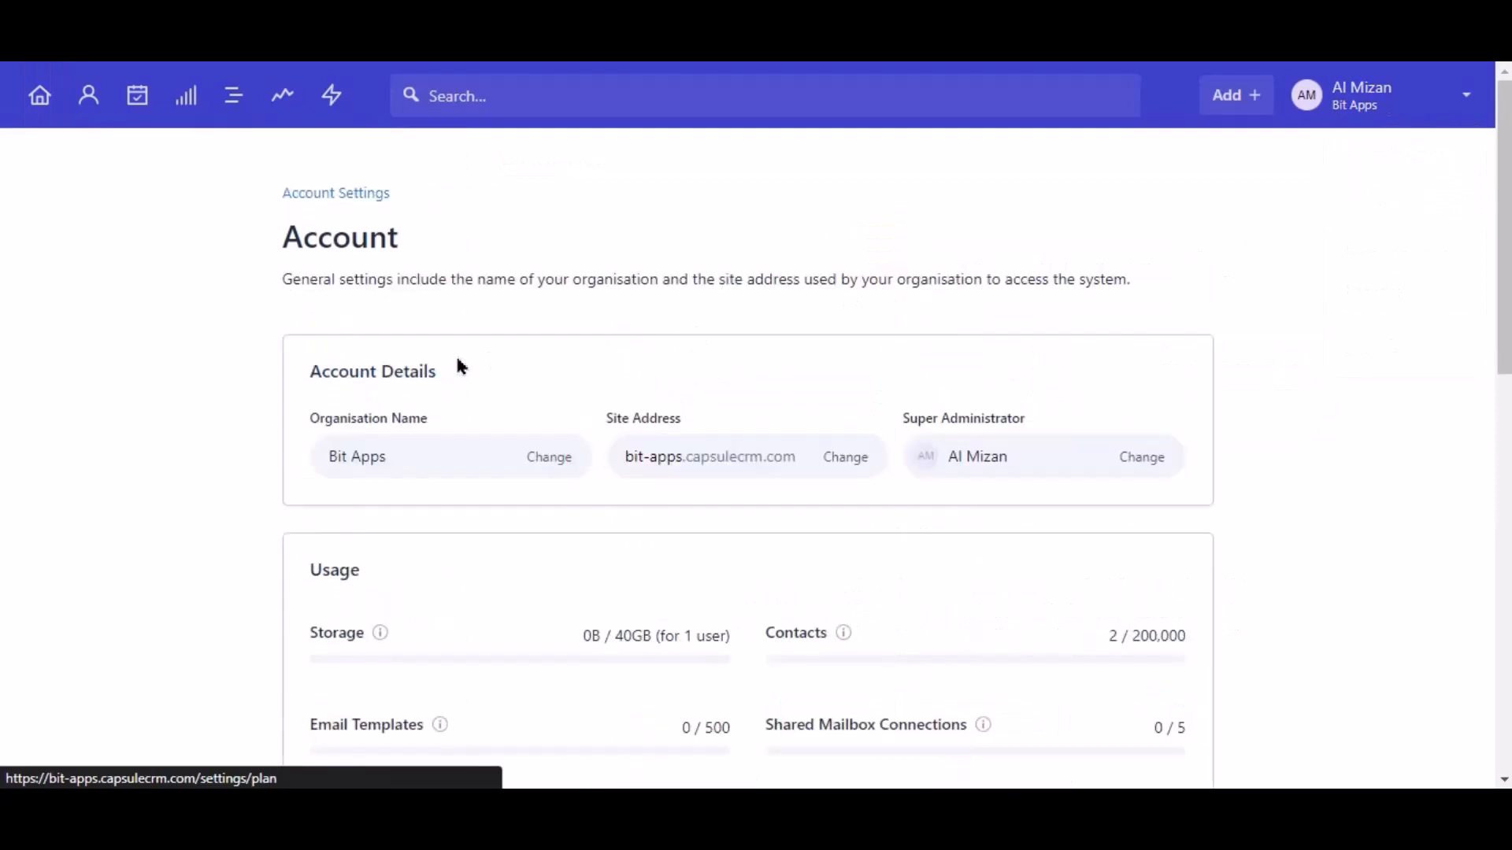
triple_click(682, 448)
key(ctrl+c)
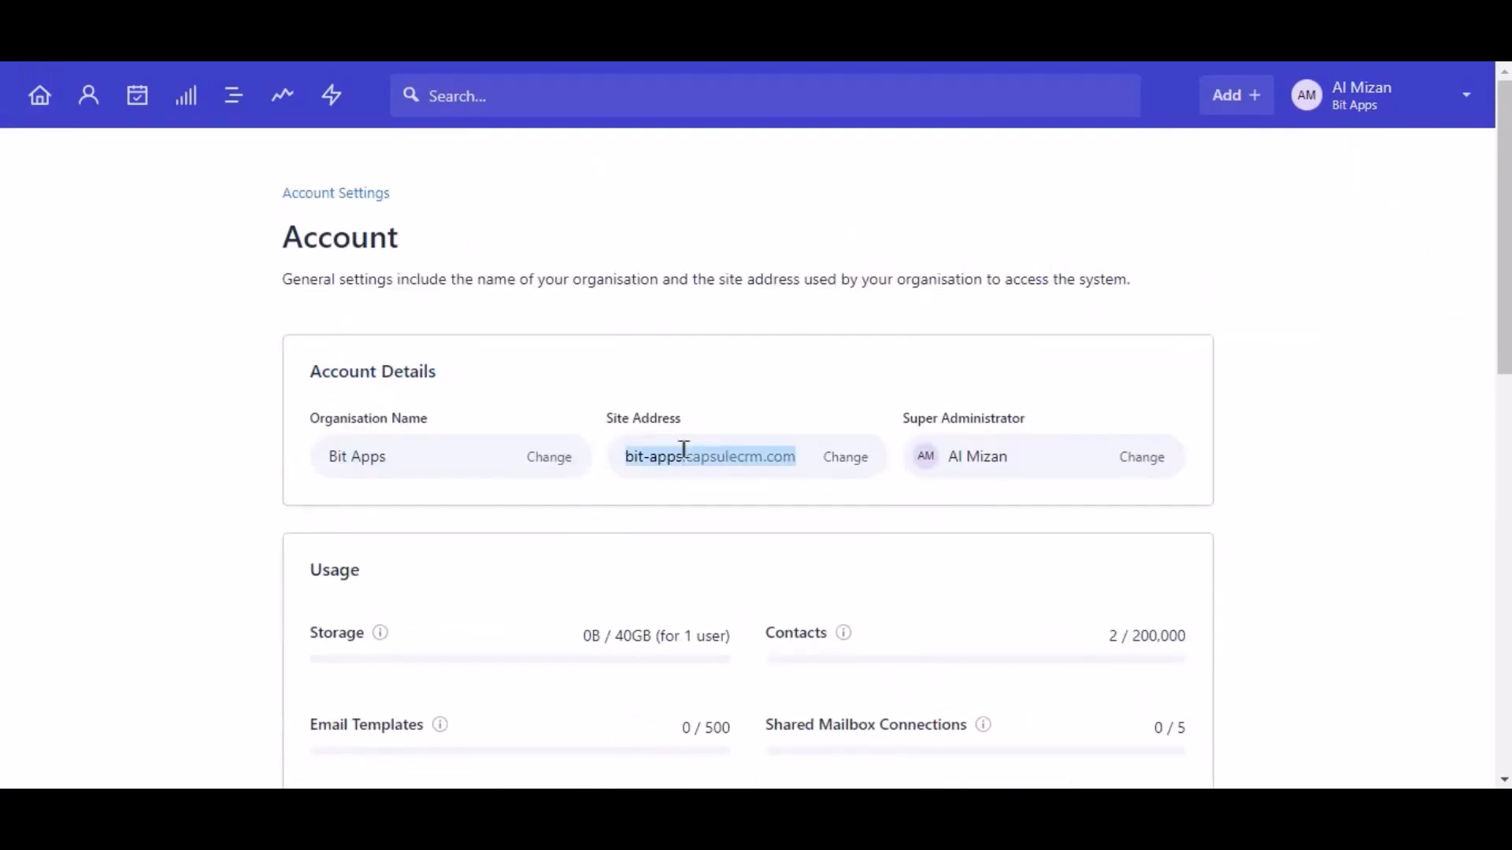
right_click(683, 449)
click(702, 463)
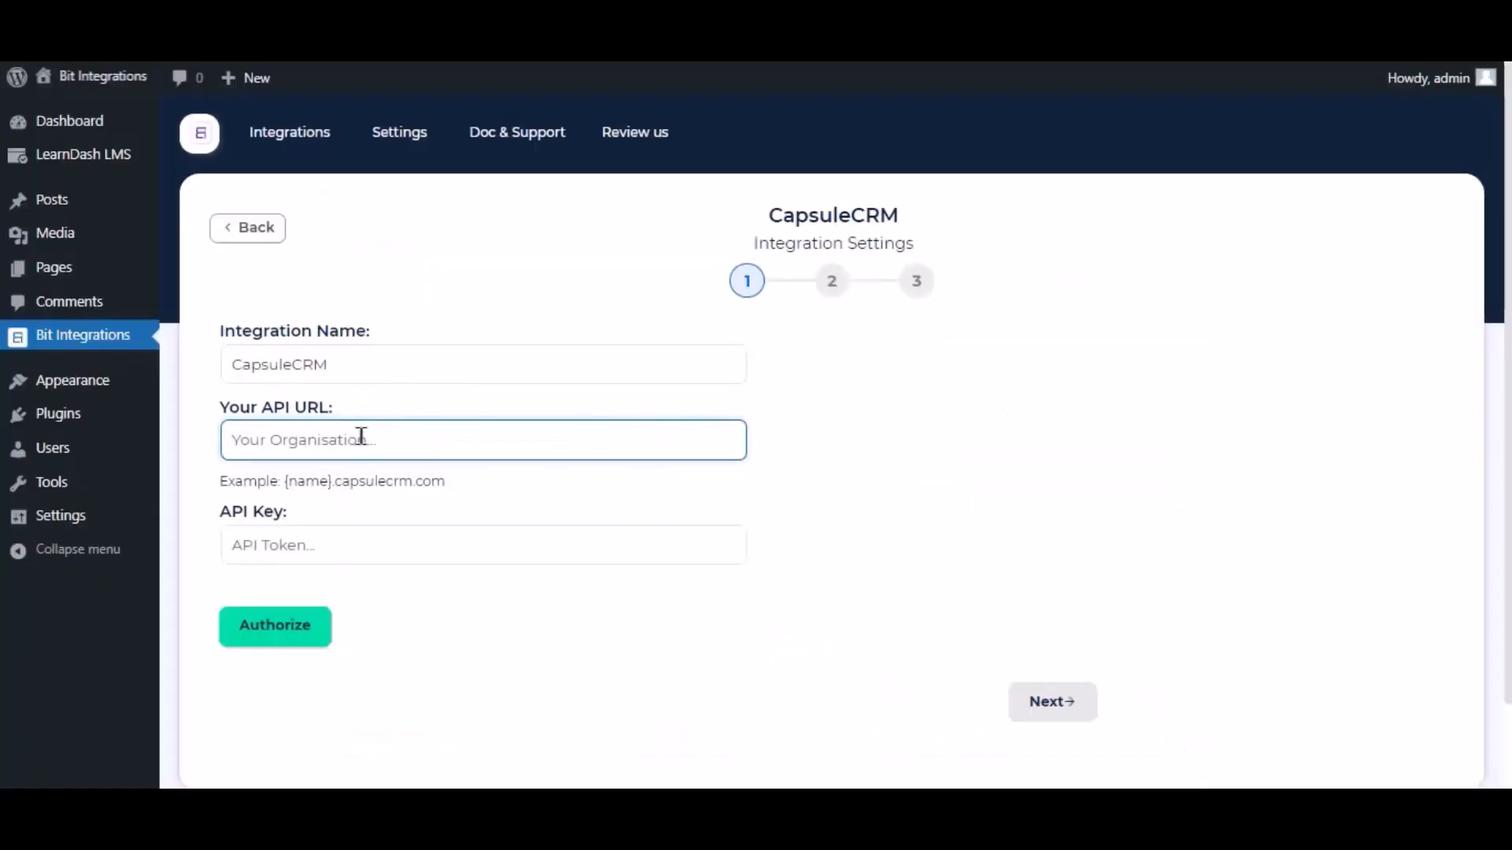
- Paste bit-apps.capsulecrm.com as the API URL and go to Capsule's API token page
right_click(361, 437)
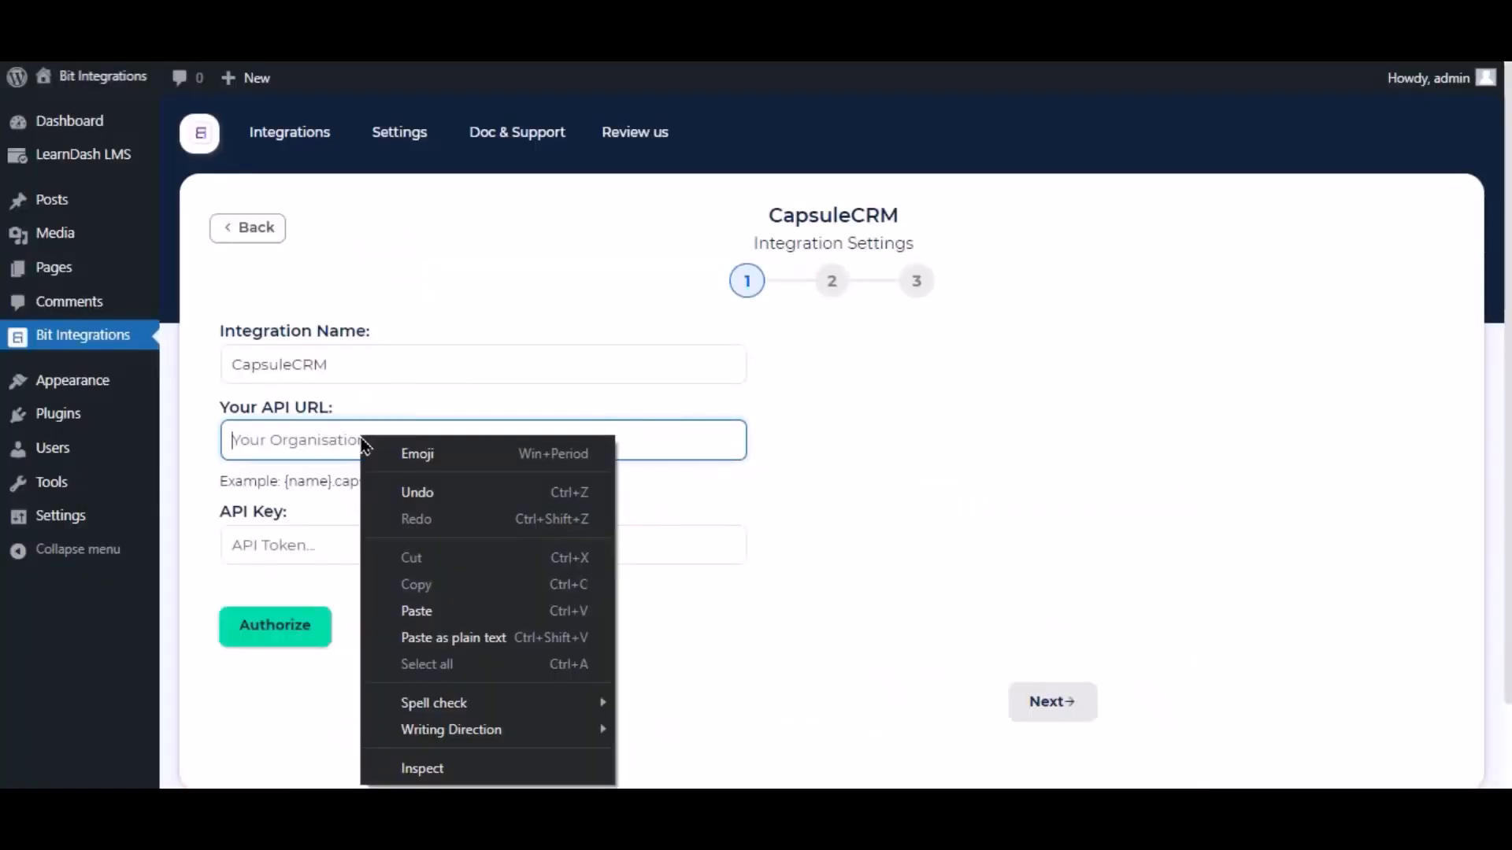
click(418, 611)
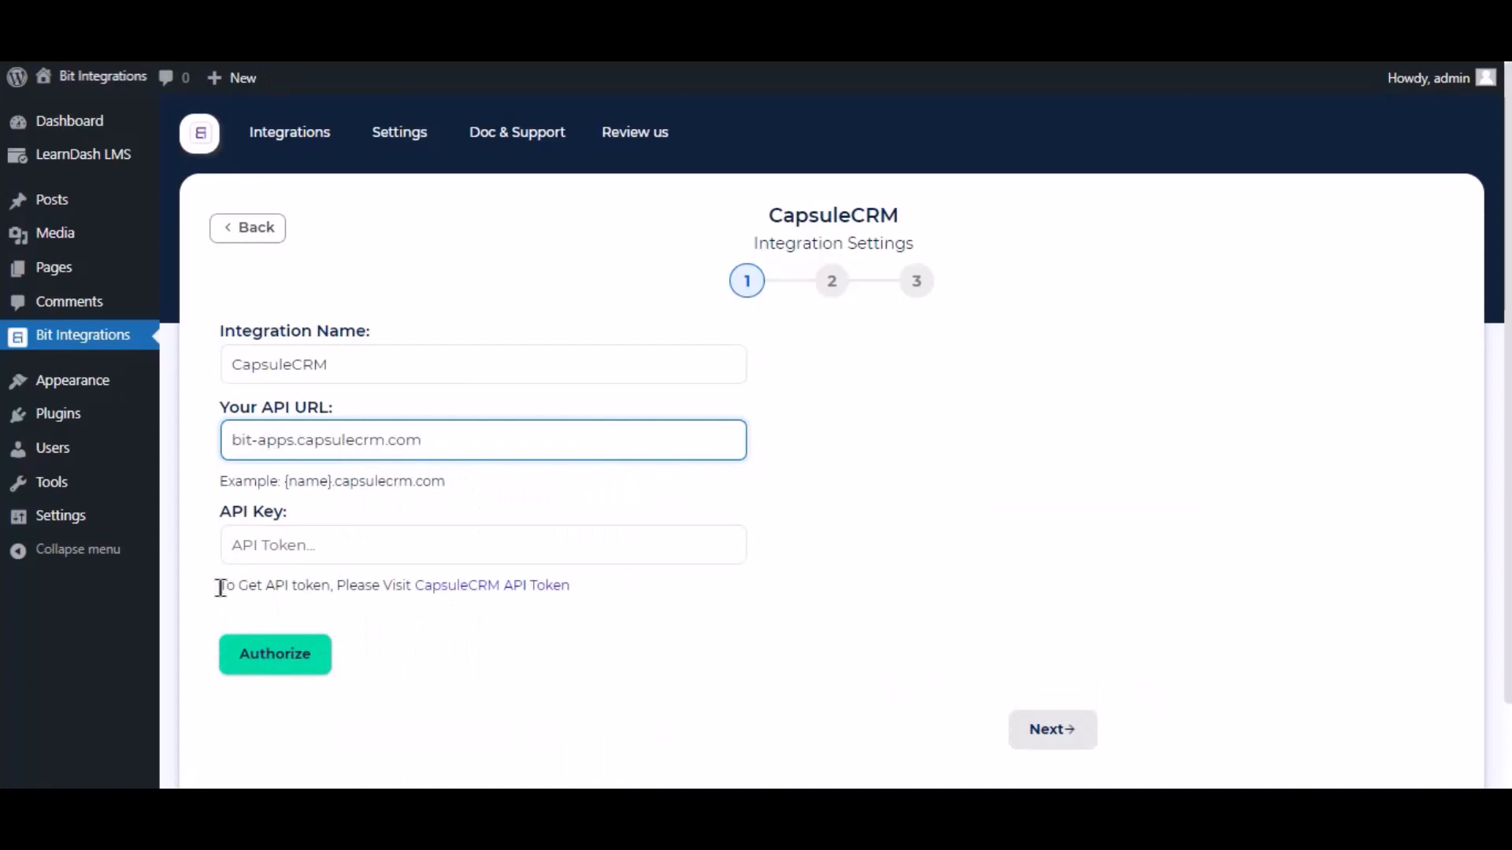
drag(221, 589, 329, 586)
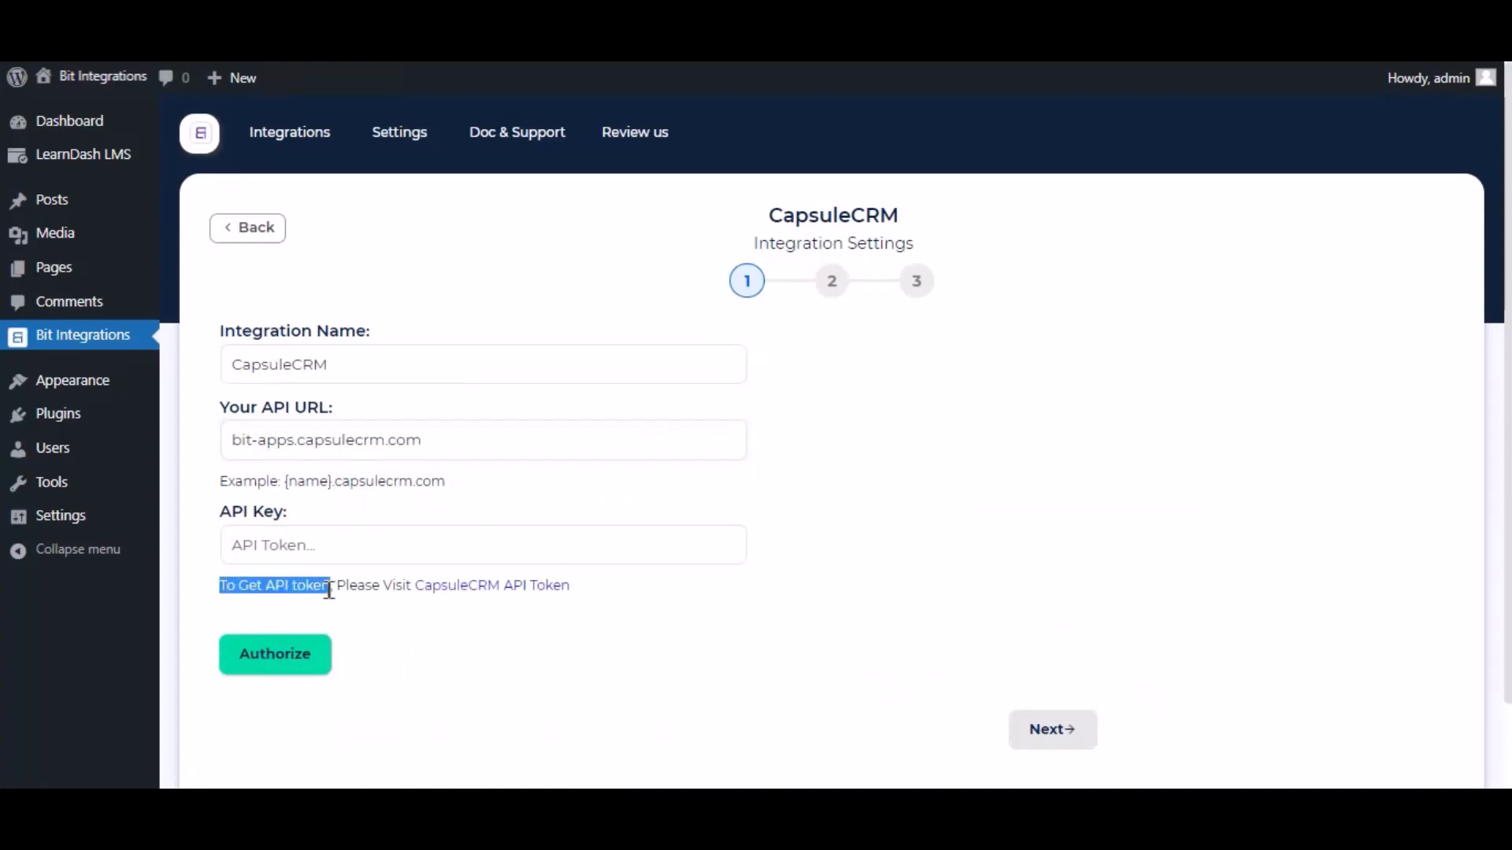
click(472, 587)
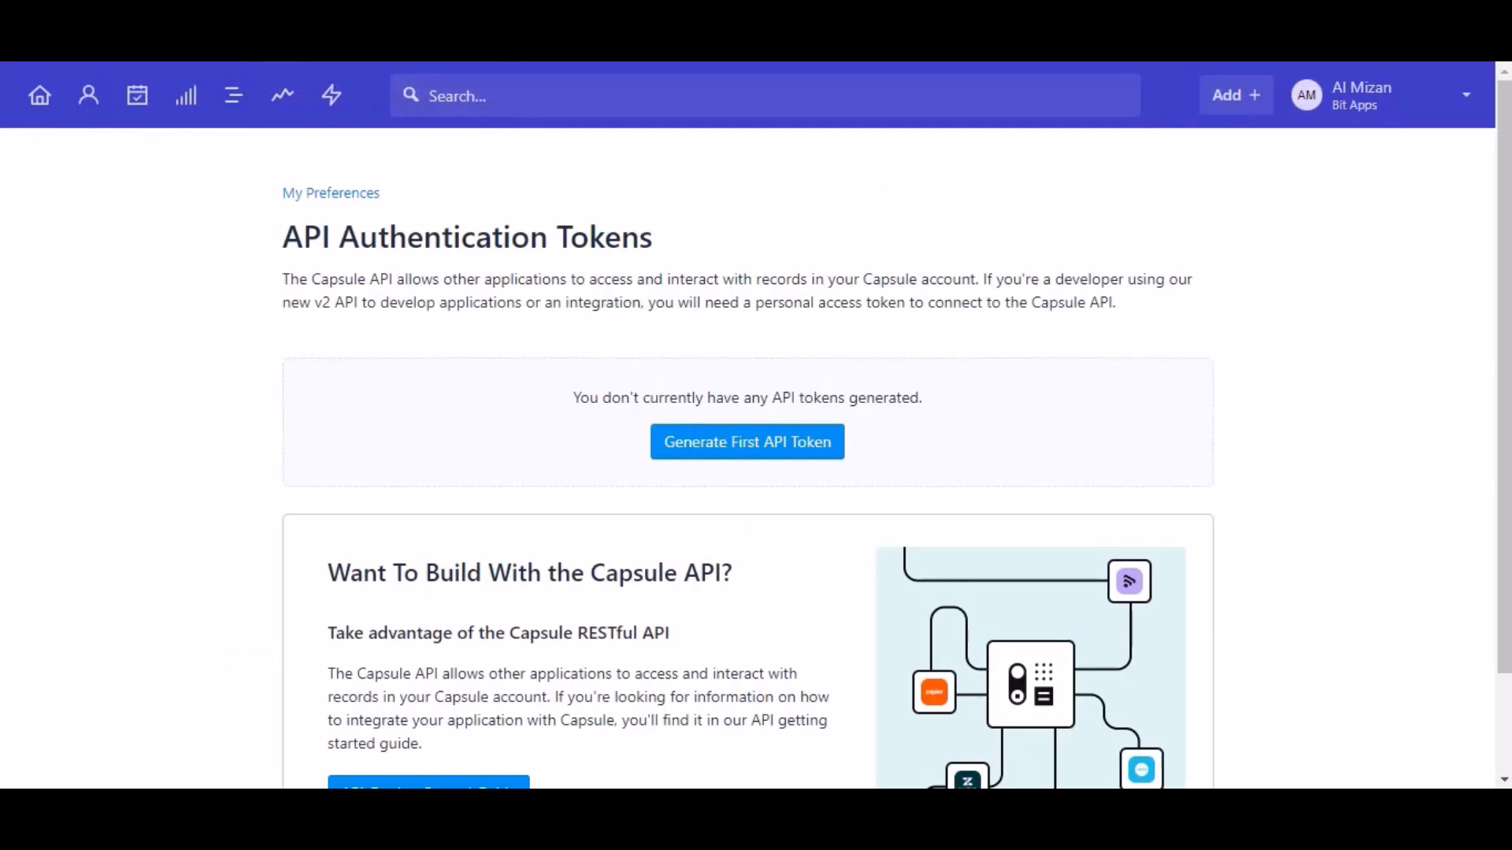
- Generate a 'For Bit Integrations' API token with both scopes ticked and copy its value
click(749, 442)
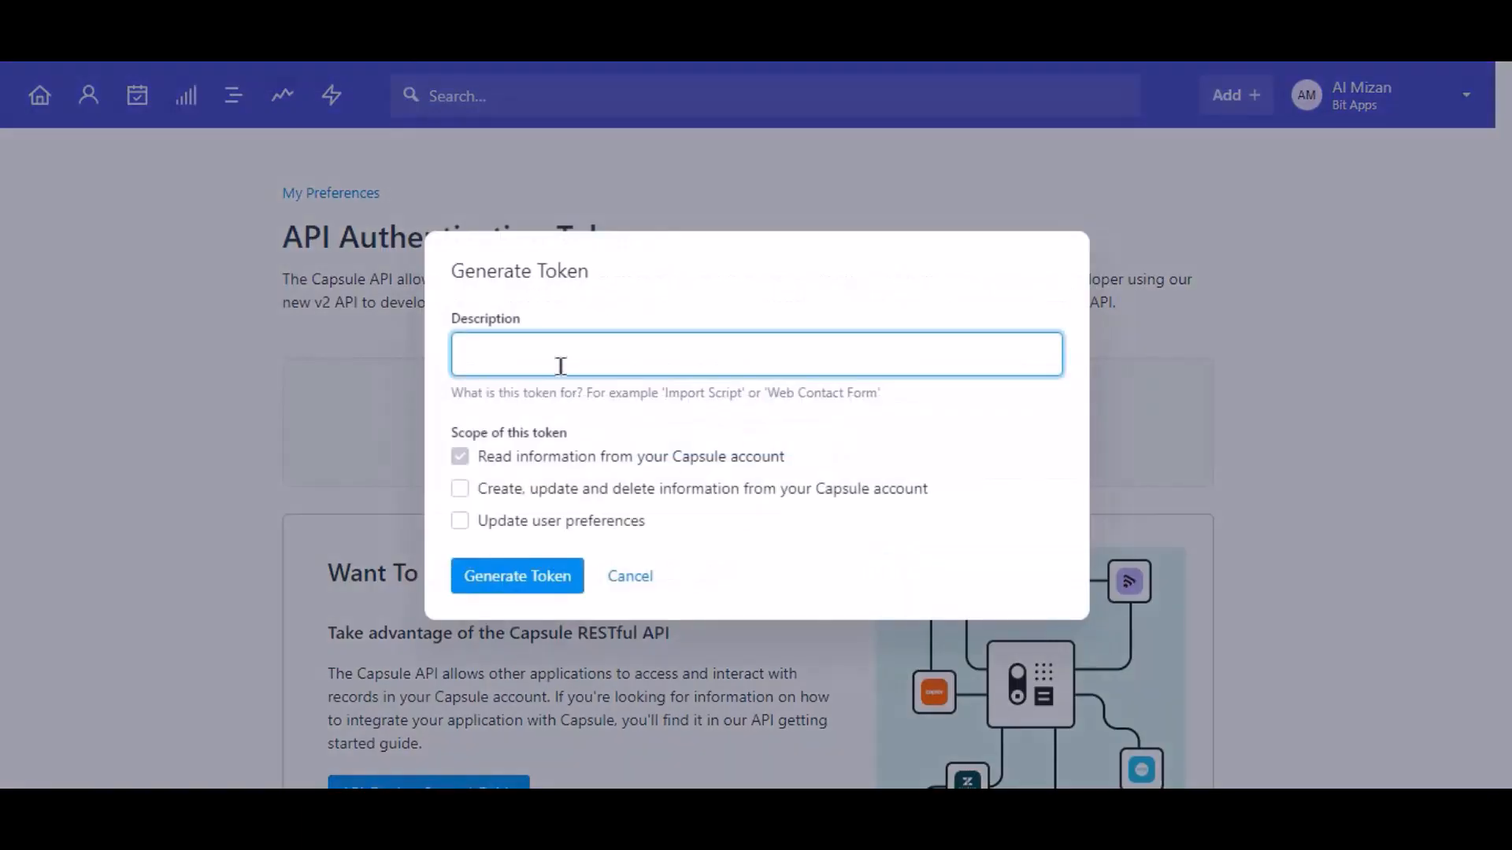
text(For Bit Integrations)
click(522, 490)
click(523, 521)
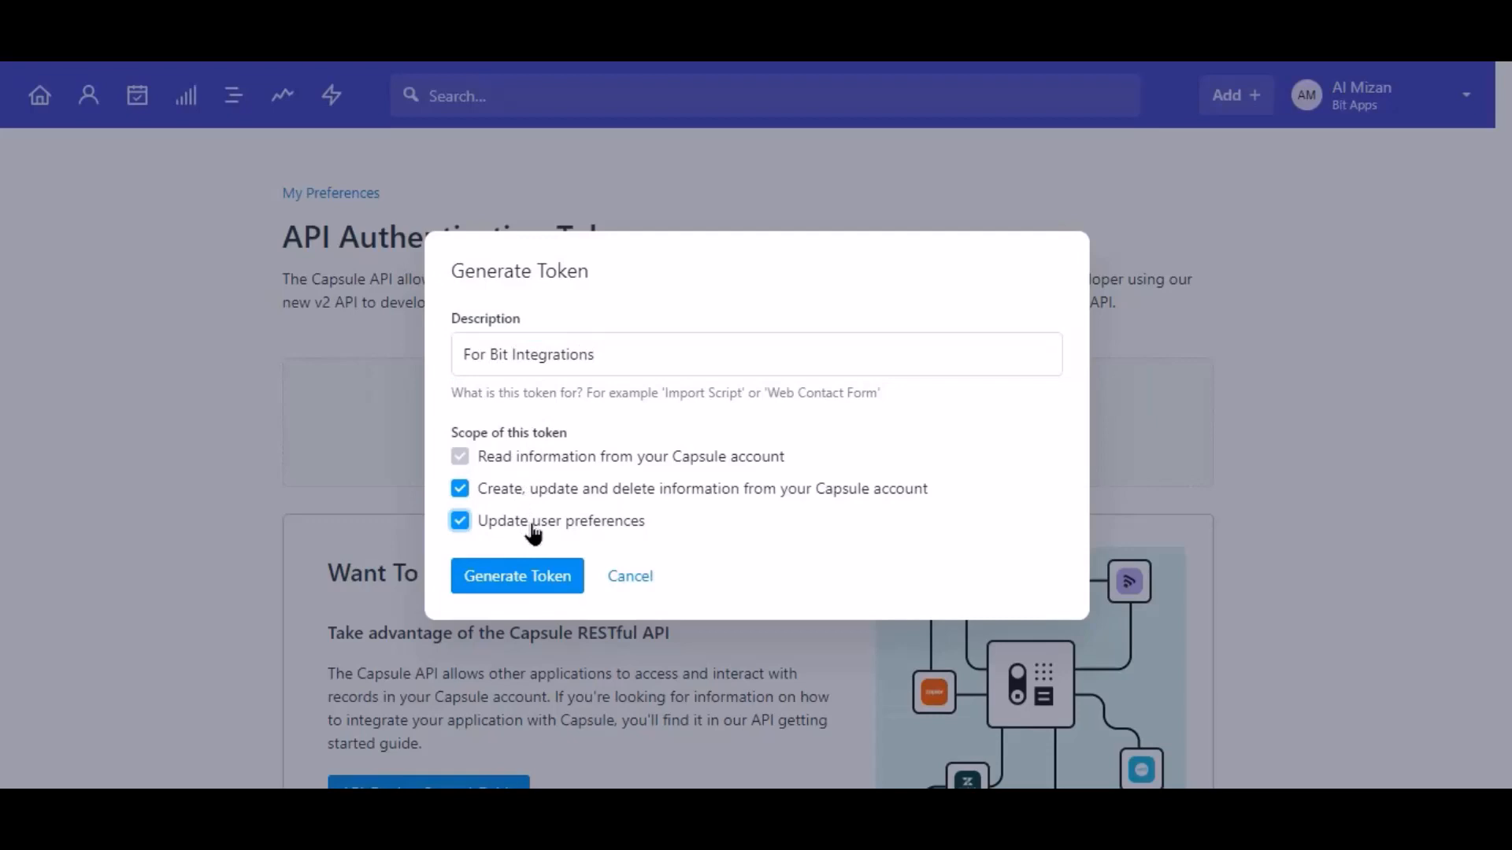
click(519, 576)
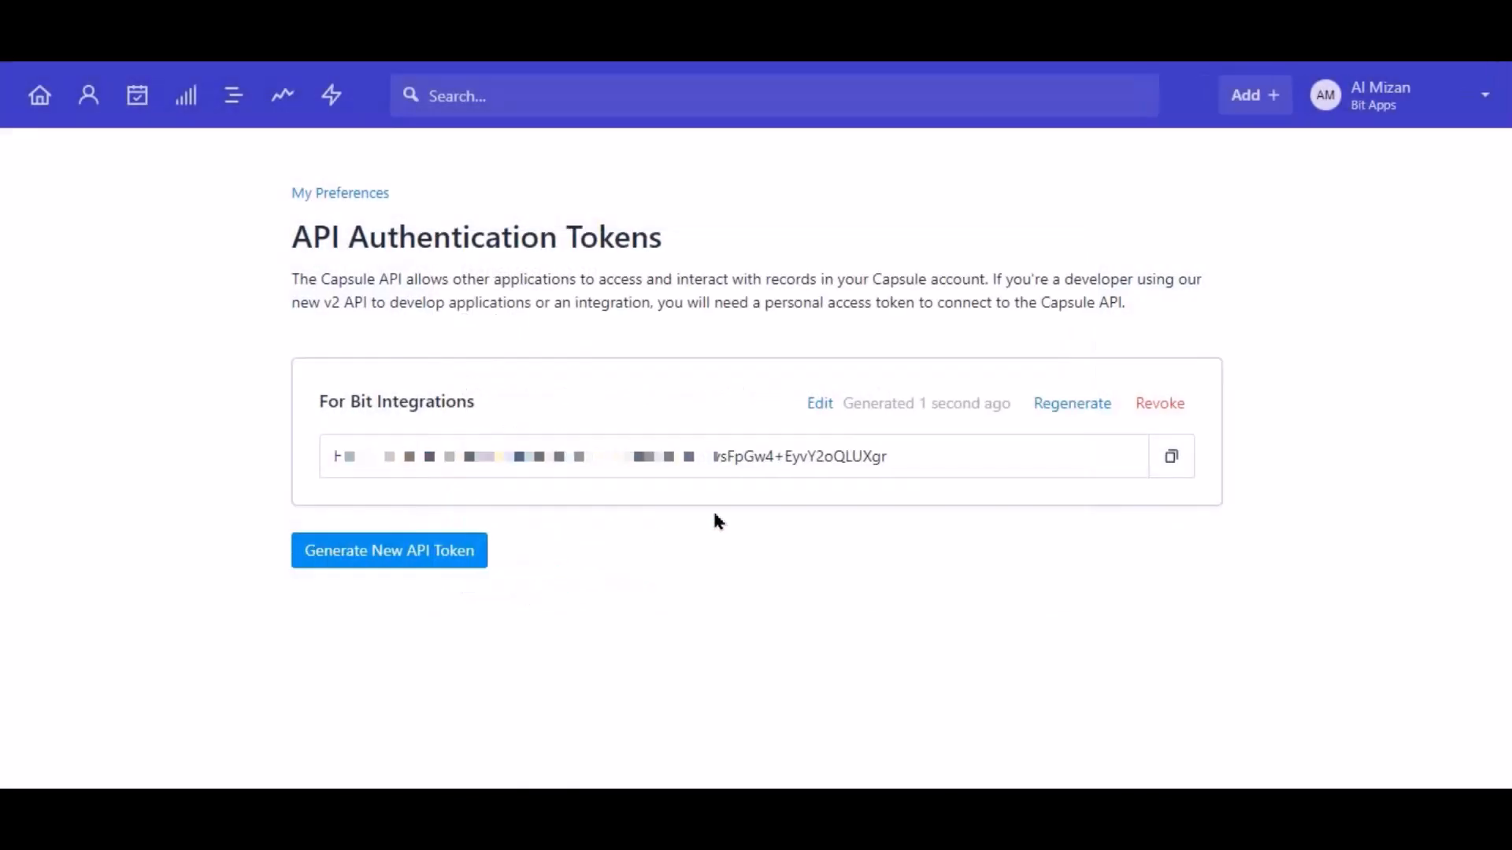
click(1175, 464)
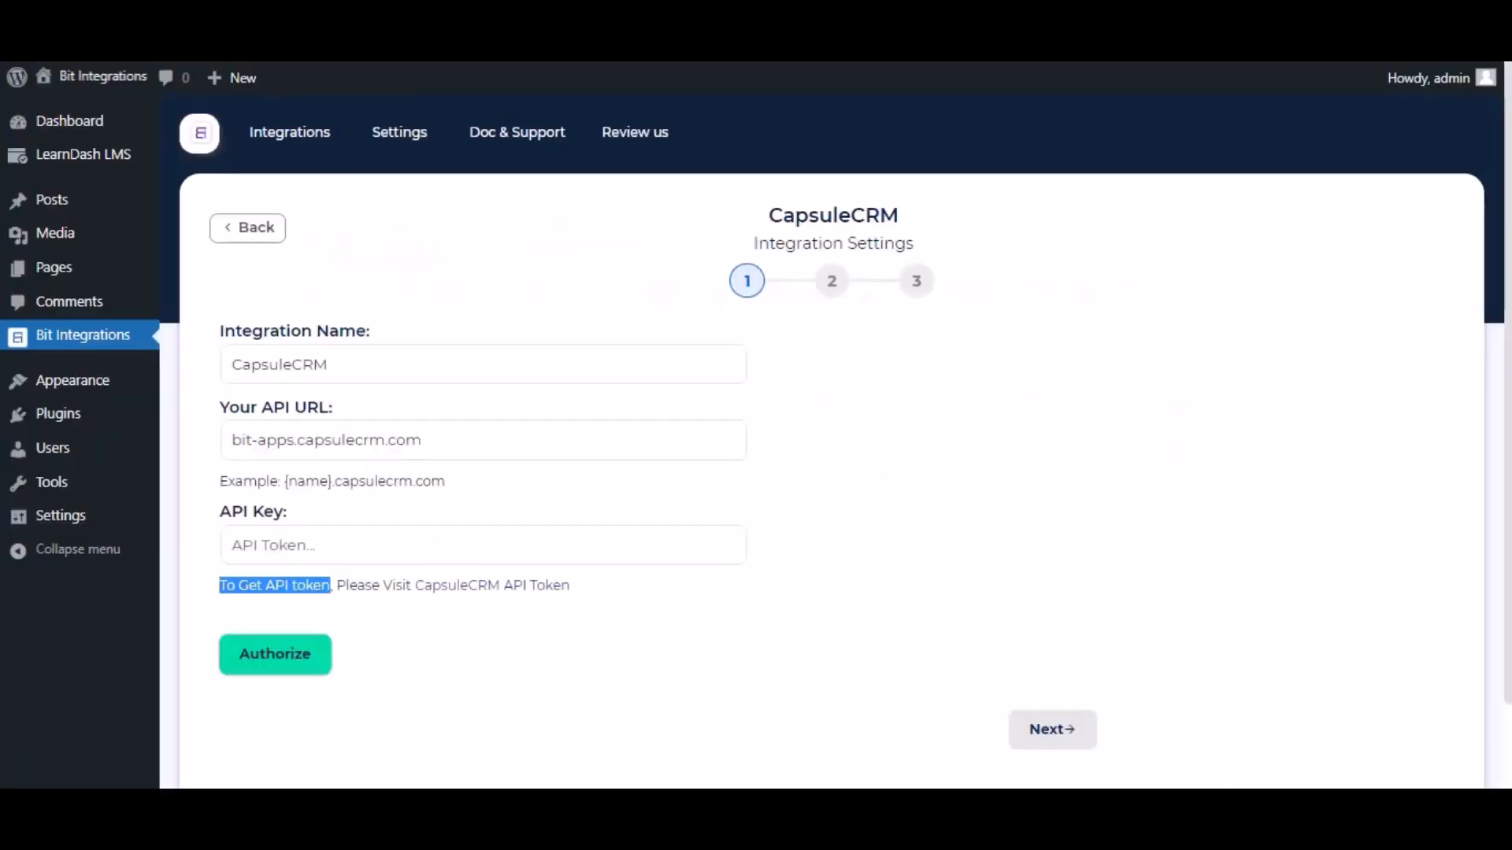
- Authorize CapsuleCRM with the pasted API token, then set the action to Create Person
click(381, 543)
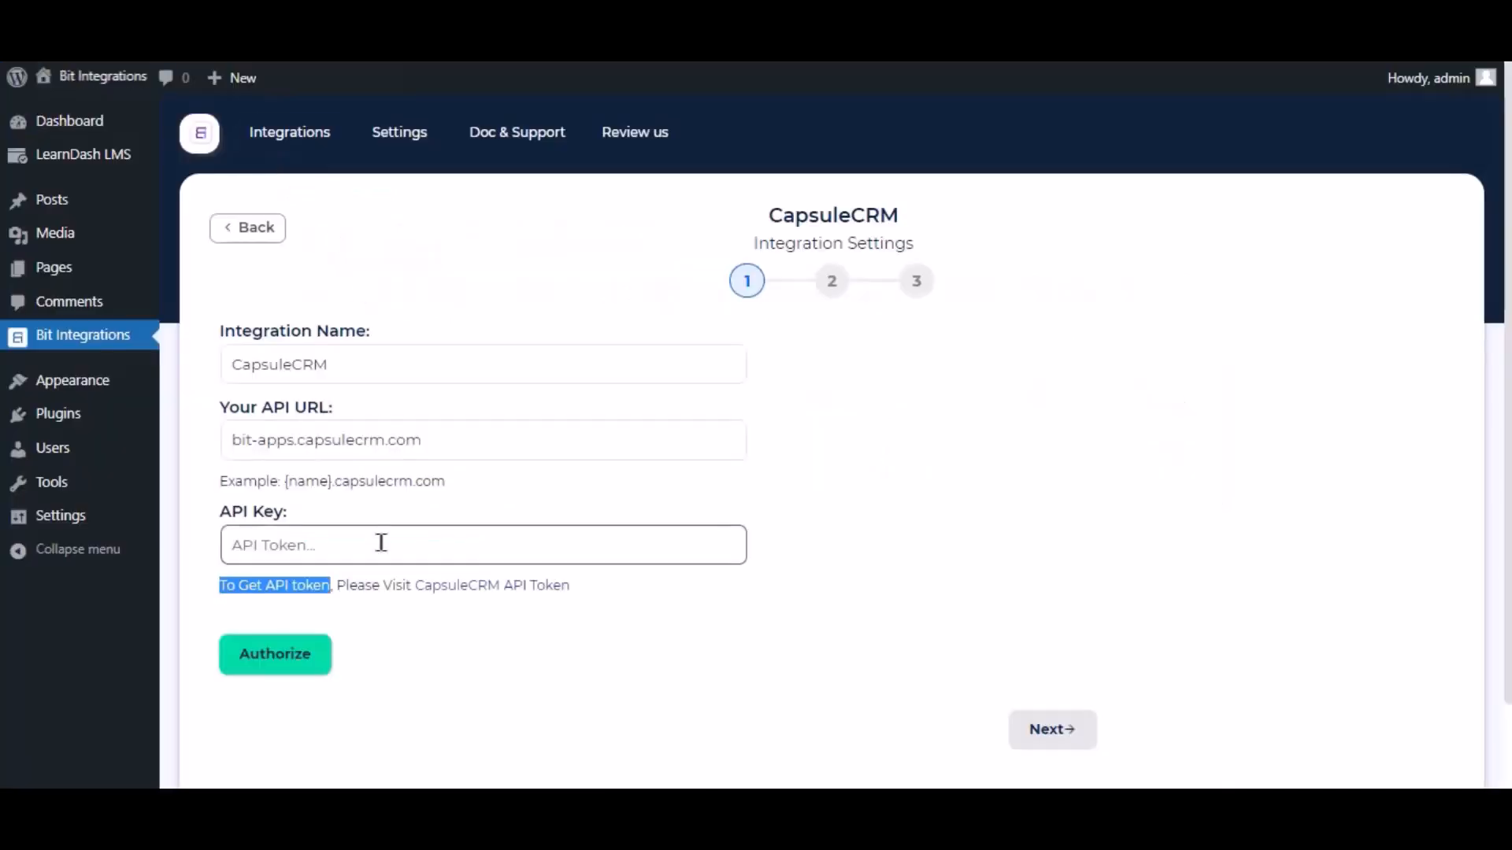
key(ctrl+v)
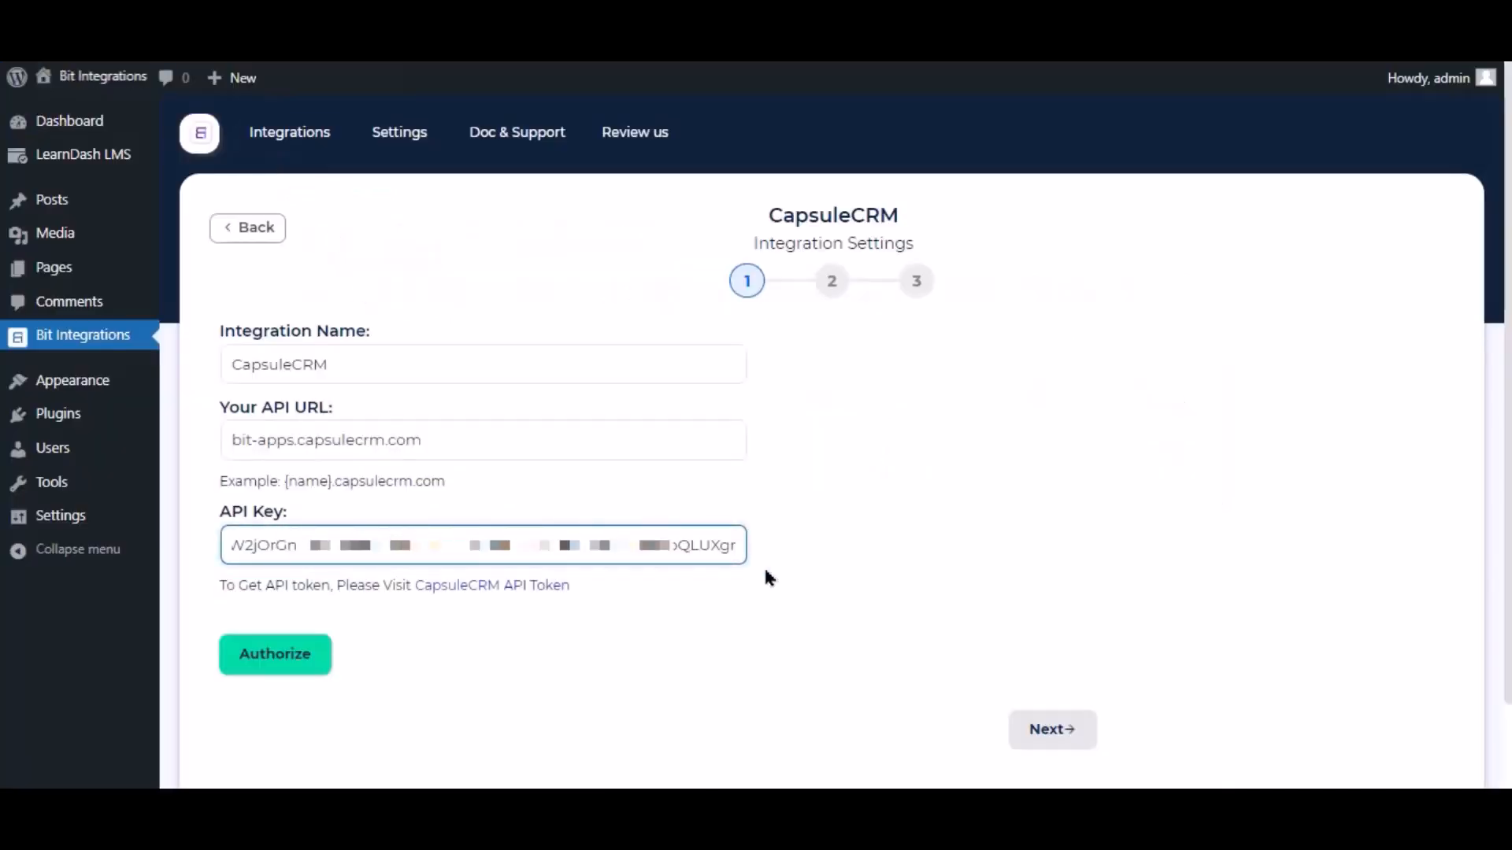
click(297, 654)
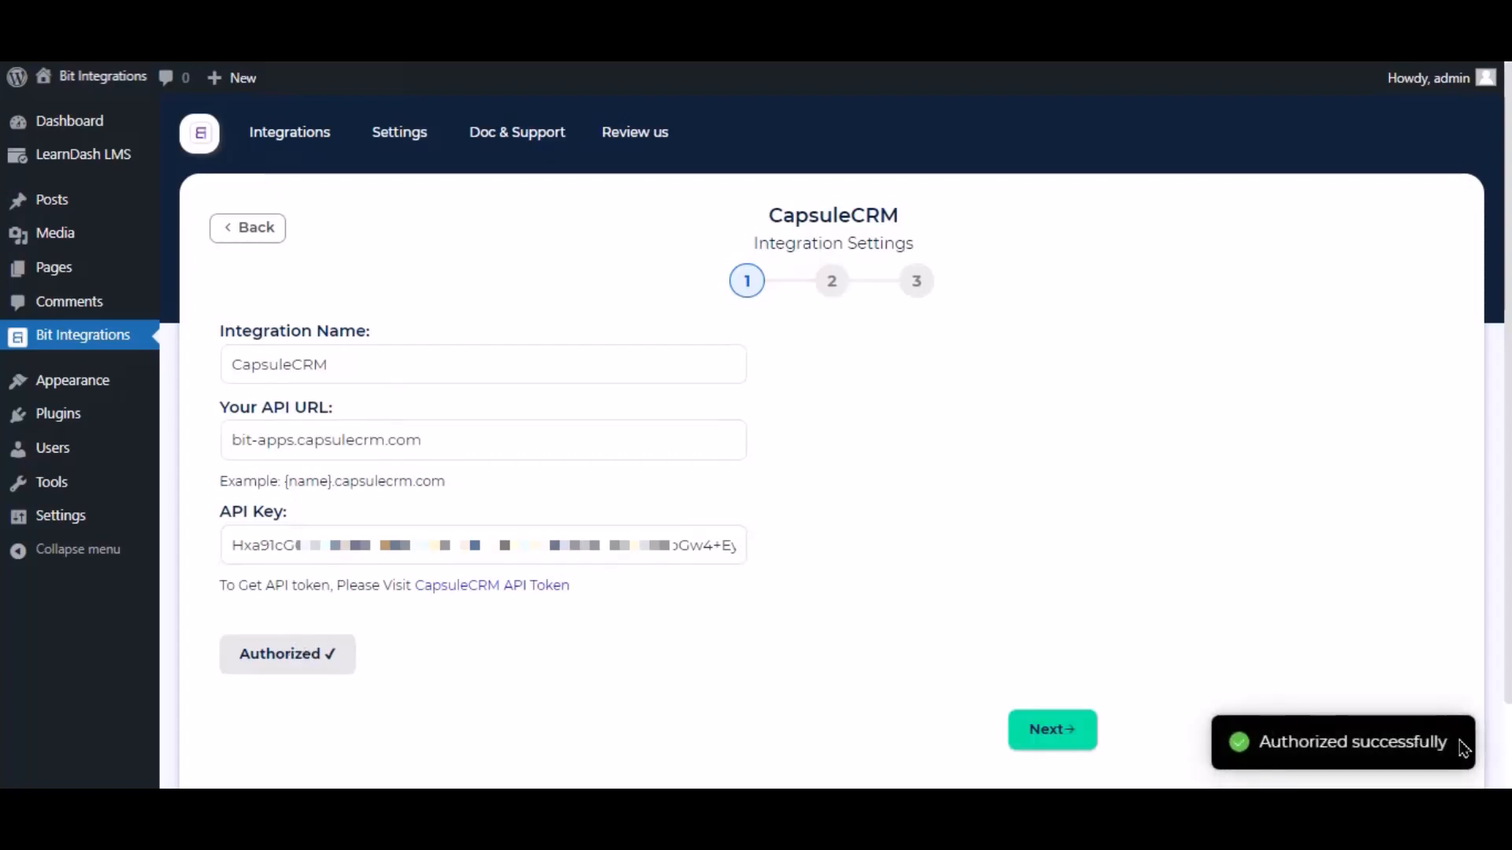
click(1065, 756)
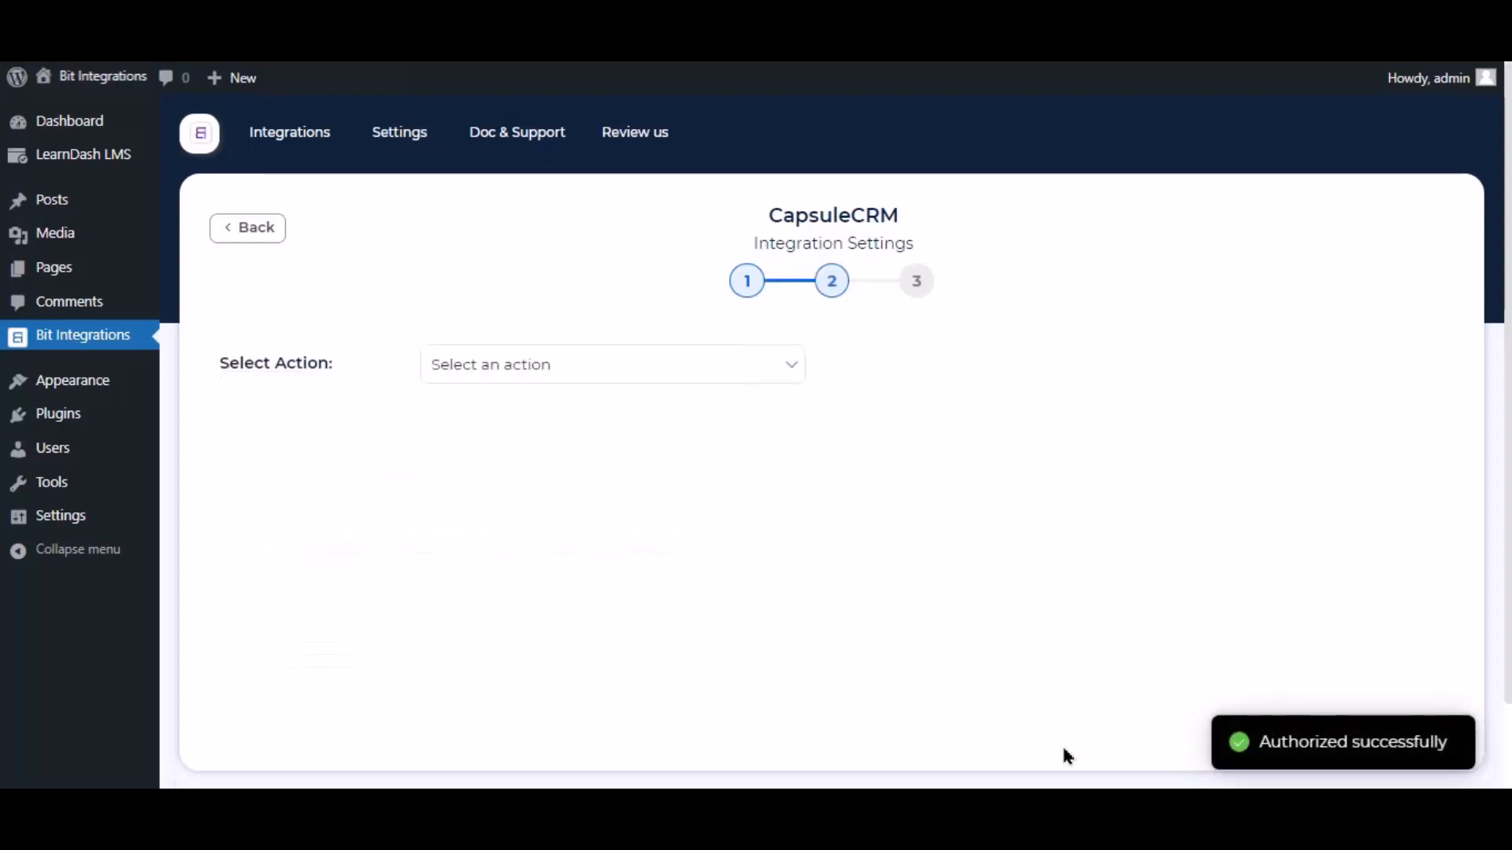
click(504, 268)
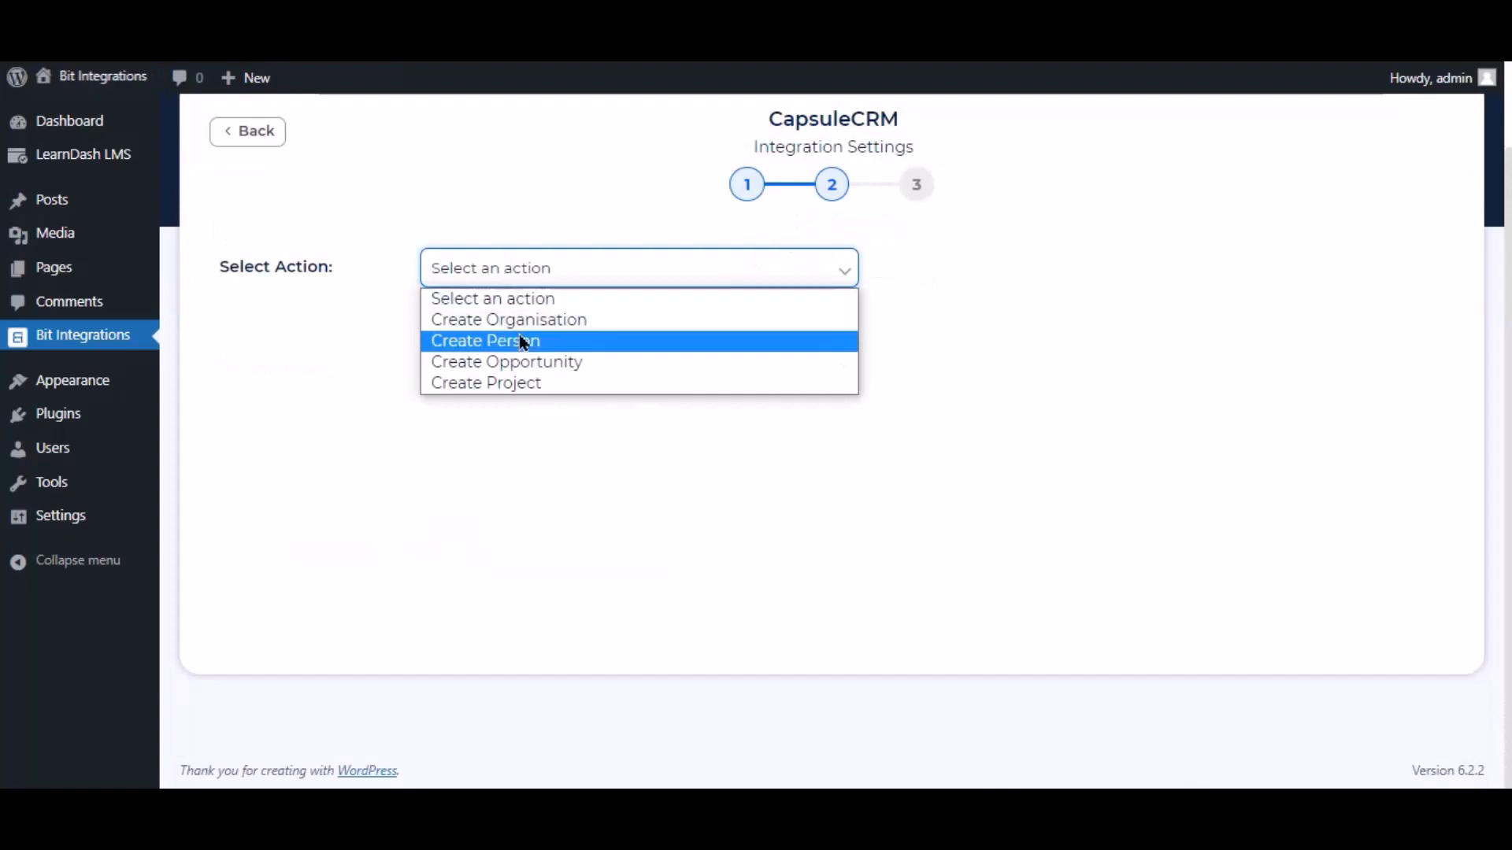
click(522, 341)
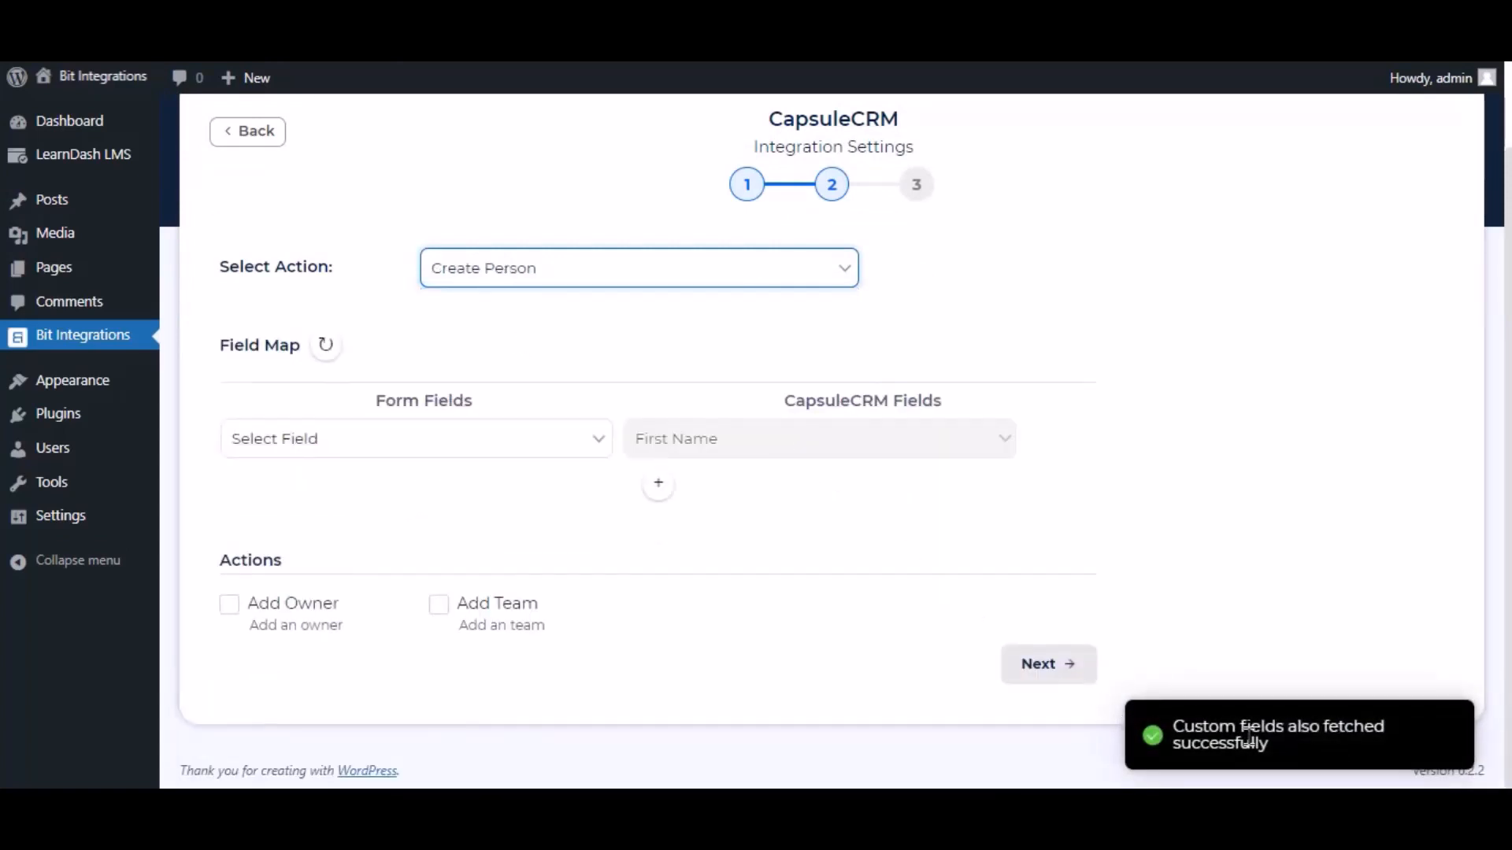
- Map Nickname to First Name and the form's Email to CapsuleCRM Email
click(541, 452)
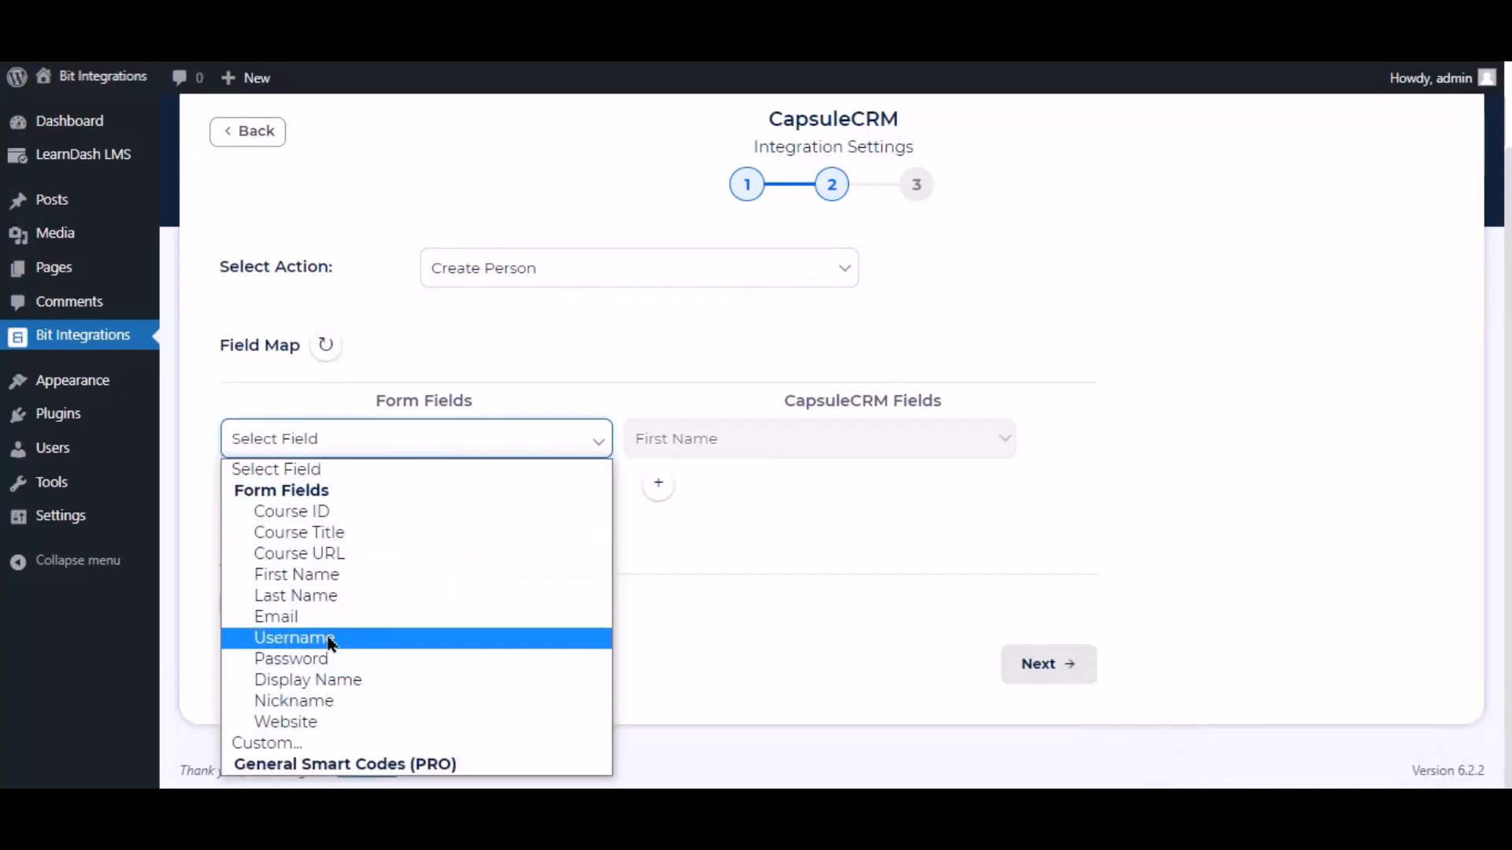
click(323, 701)
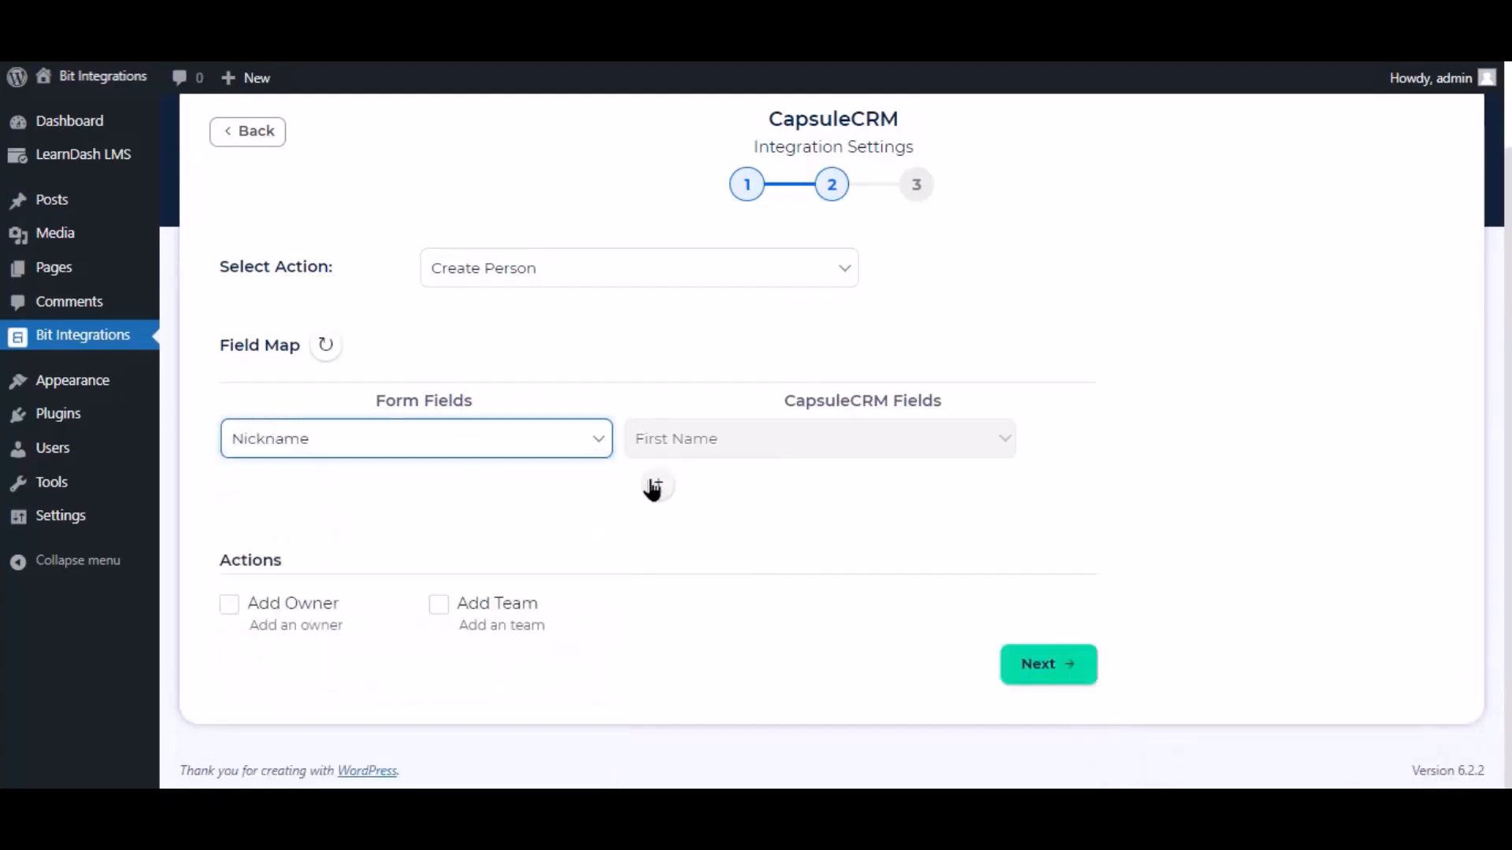
click(656, 484)
click(713, 494)
click(678, 224)
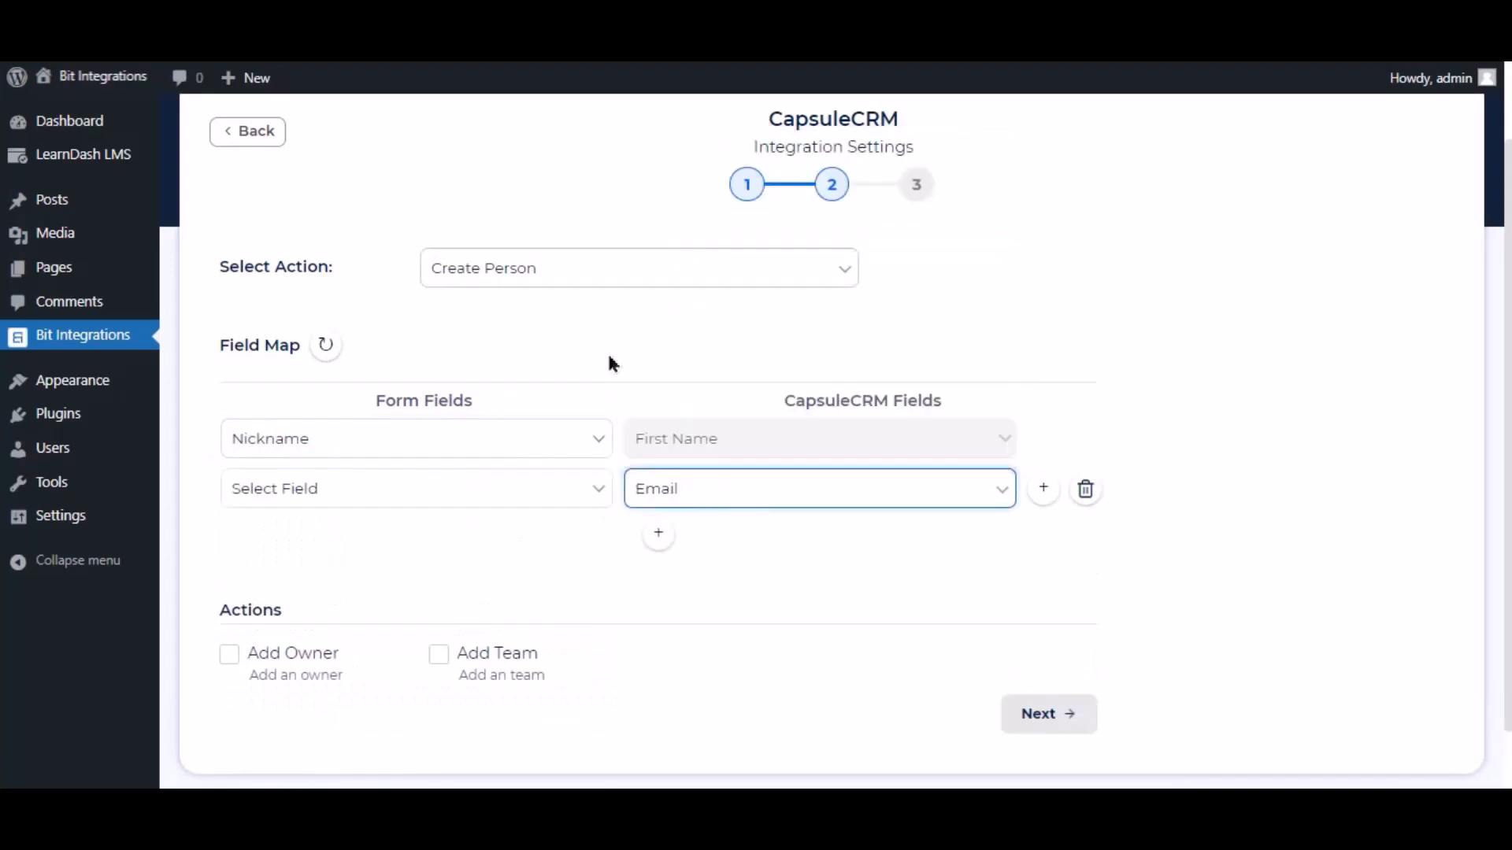
click(547, 492)
click(292, 309)
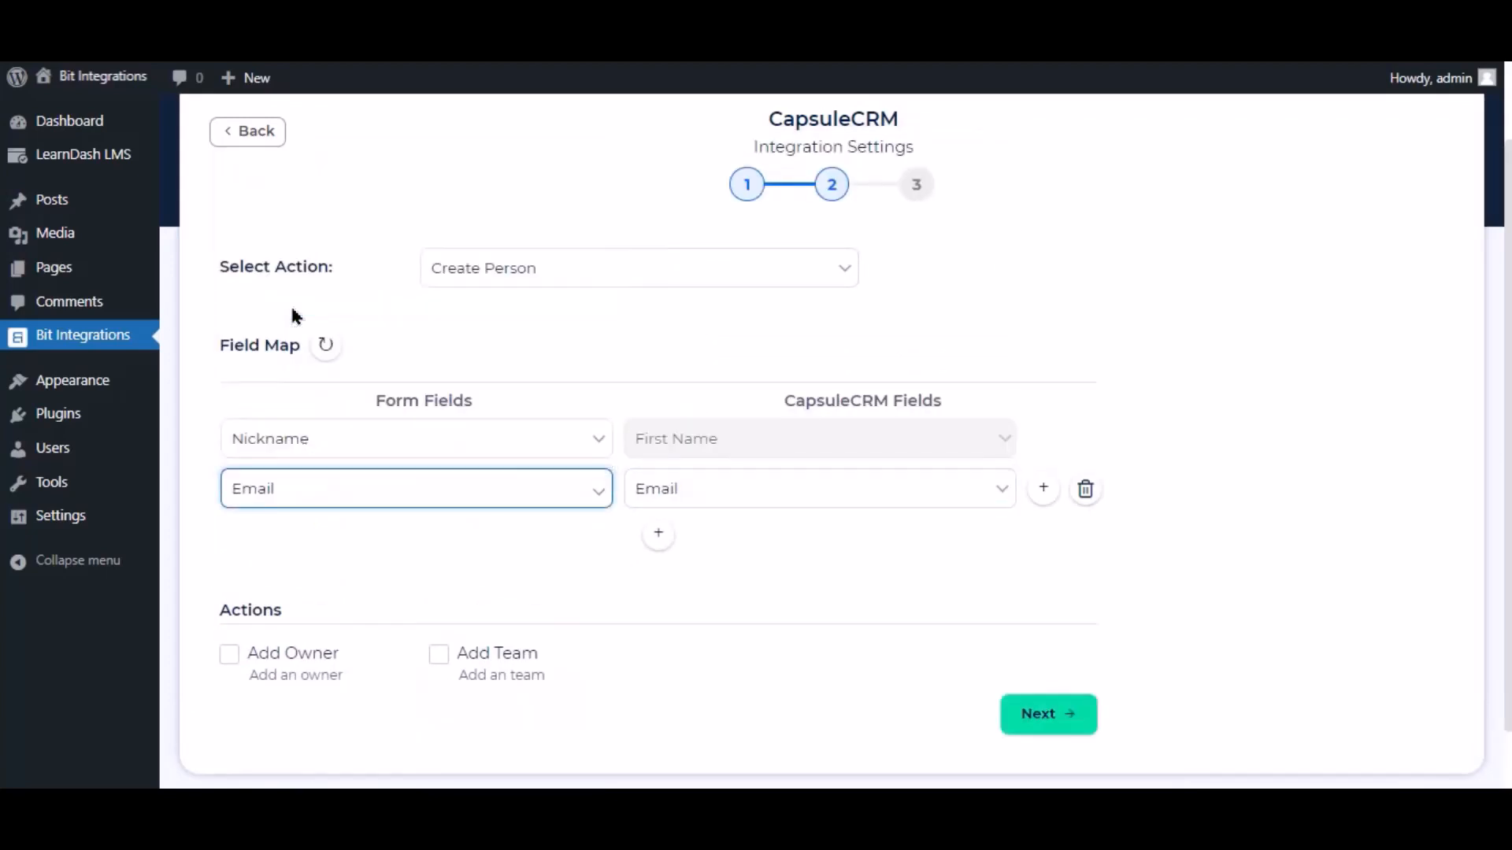
- Advance to the final step and Finish & Save the integration
scroll(485, 522, down, 1)
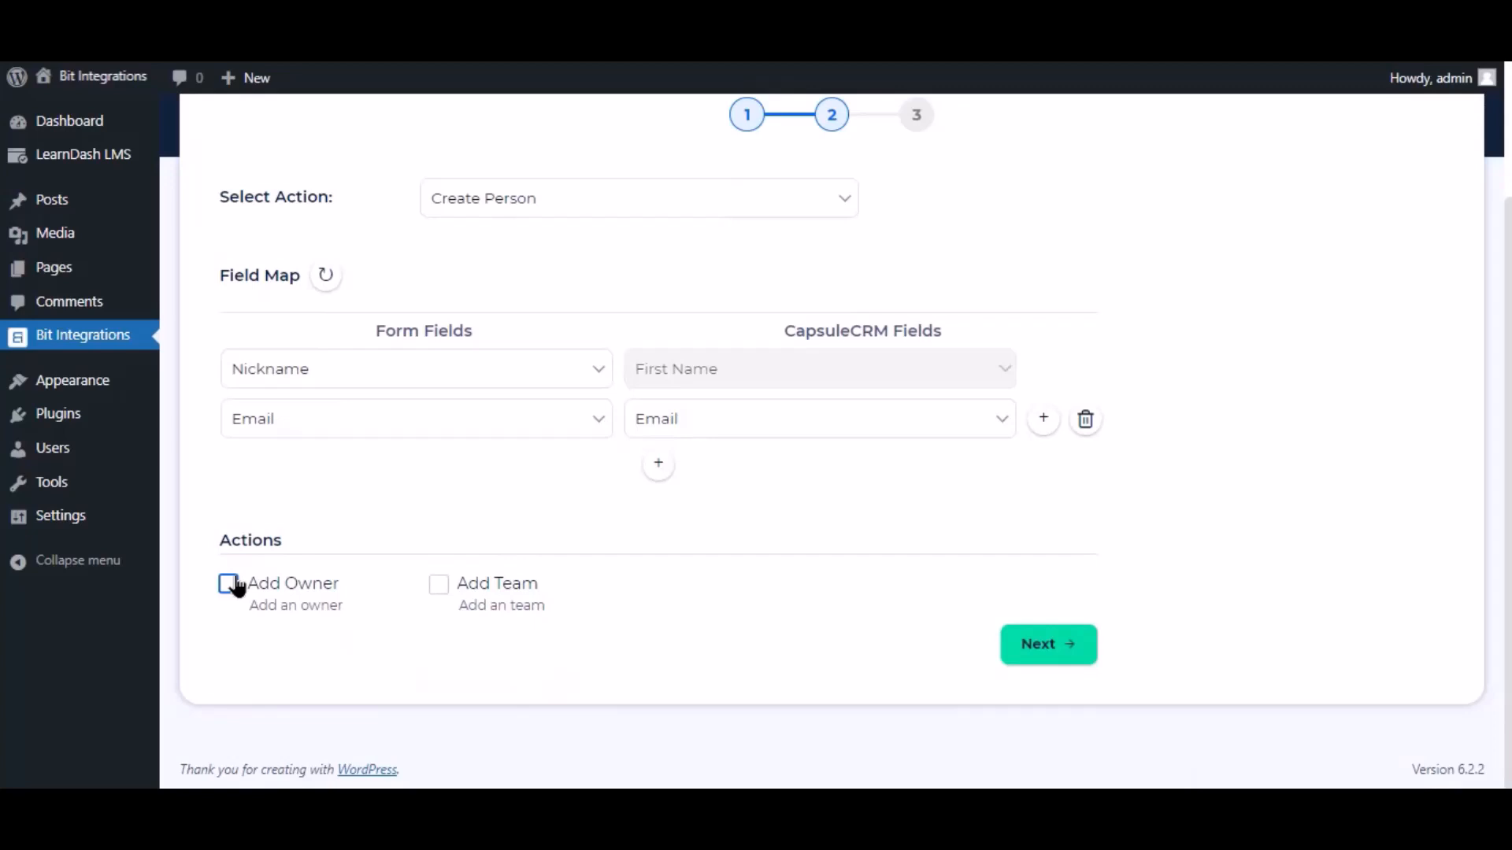
click(1071, 648)
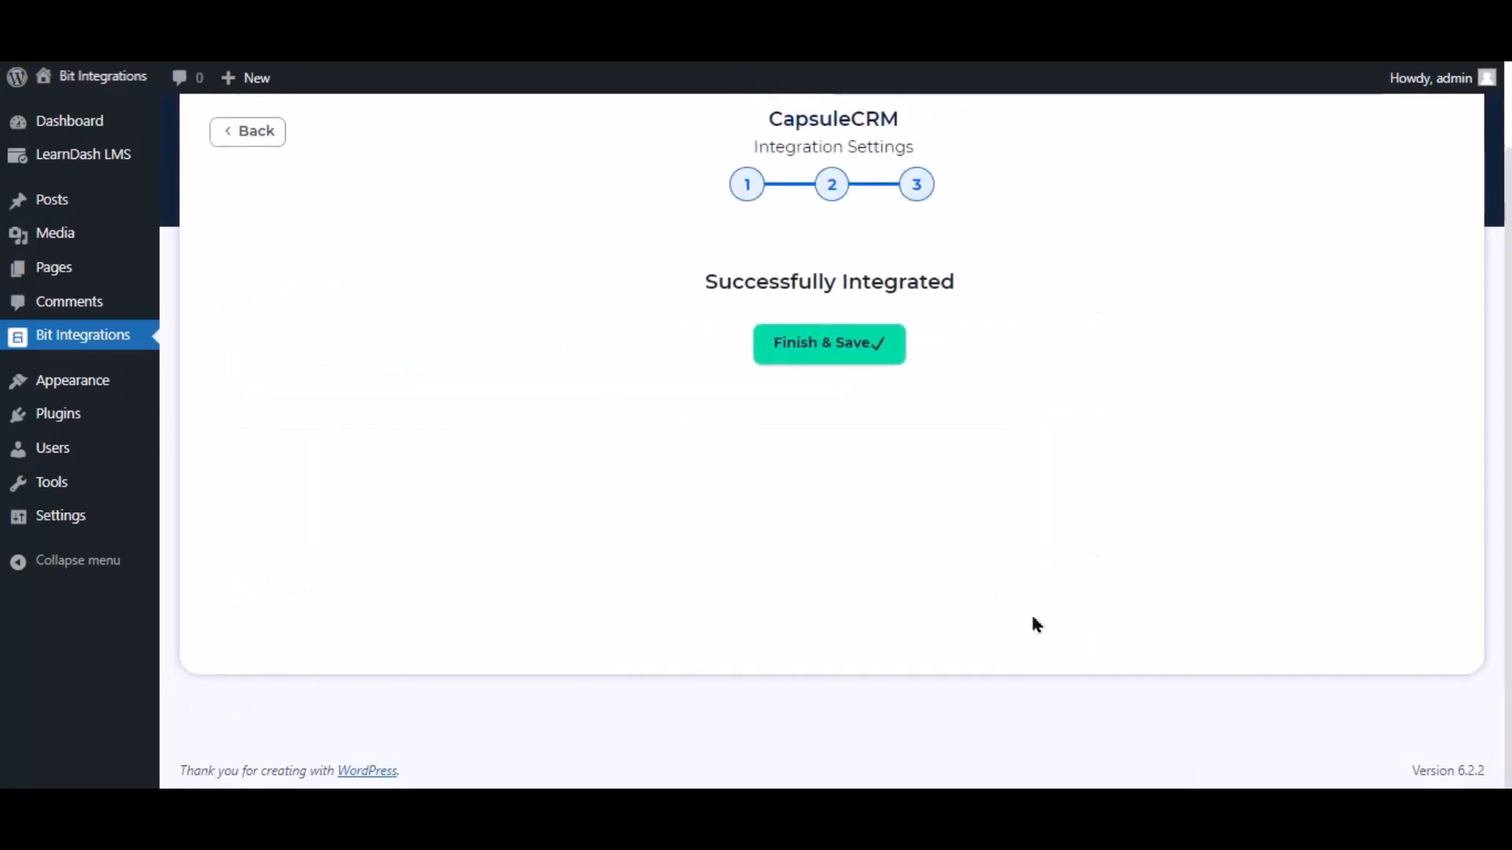
click(867, 347)
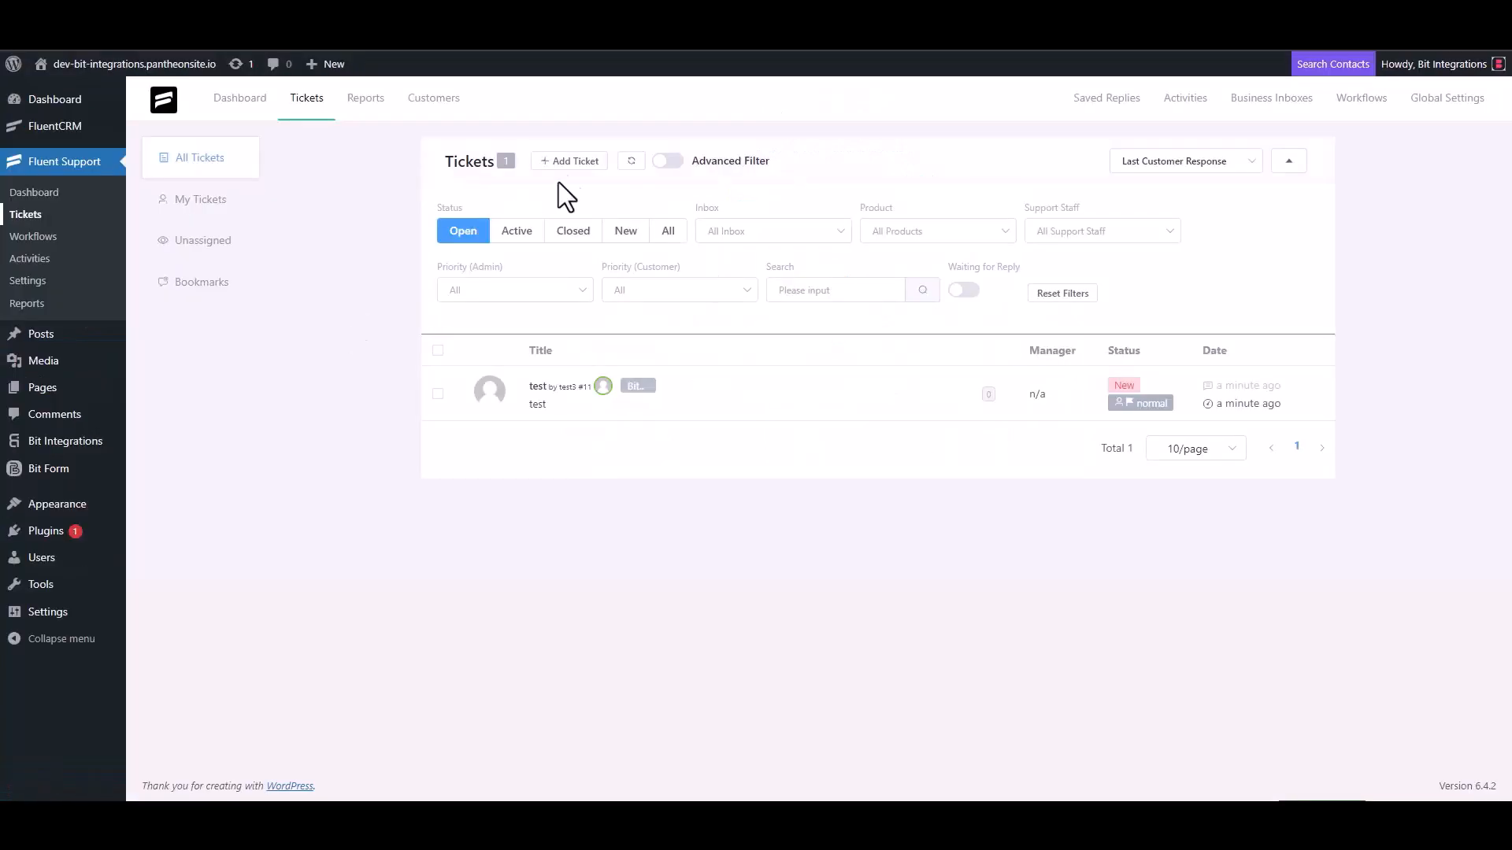
- Start a new ticket and search existing contacts for the support e-mail address
click(567, 162)
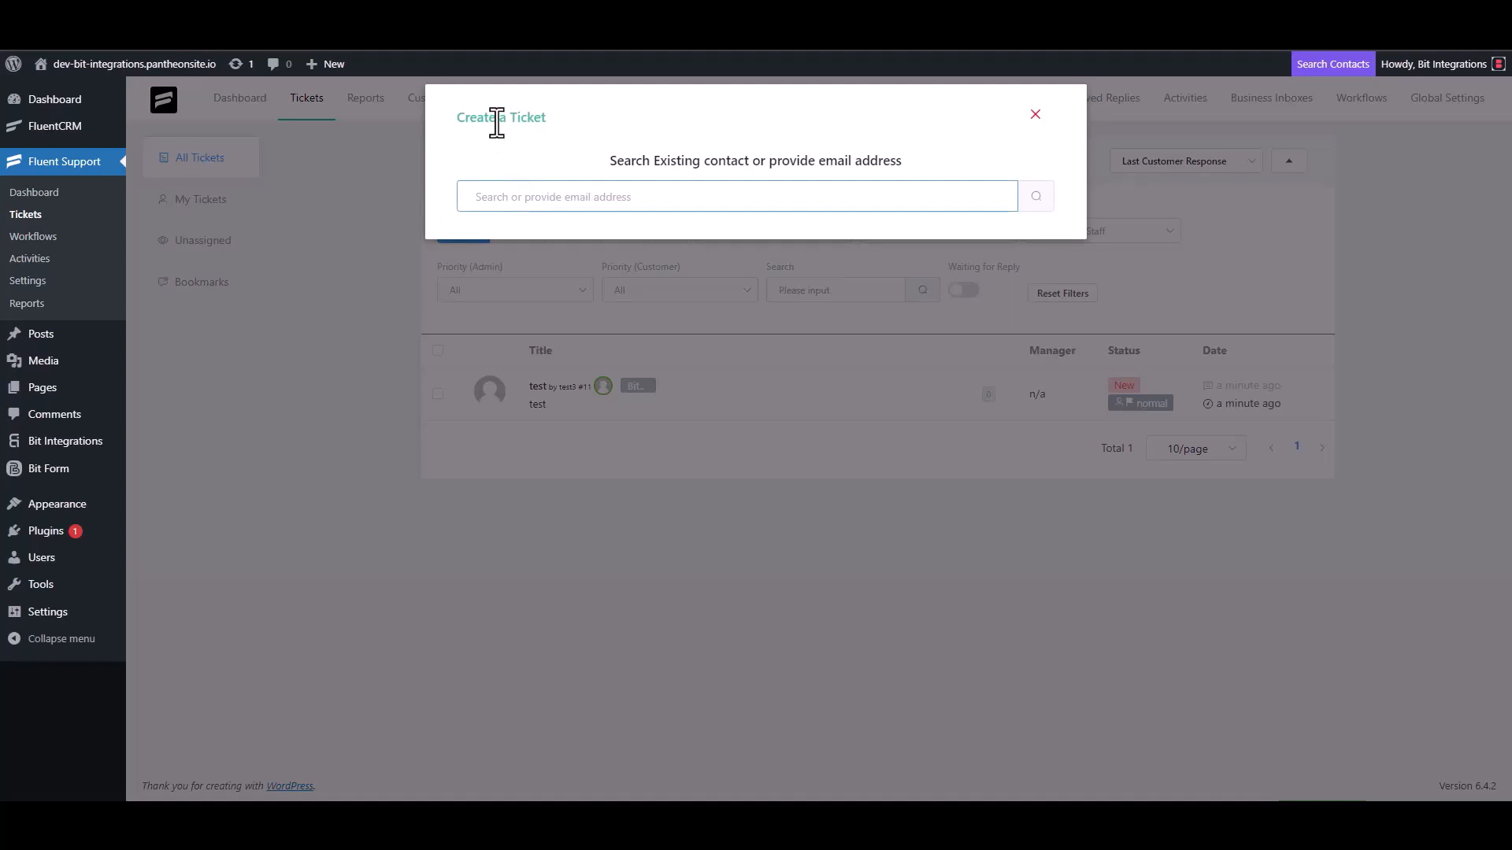
triple_click(554, 196)
click(607, 205)
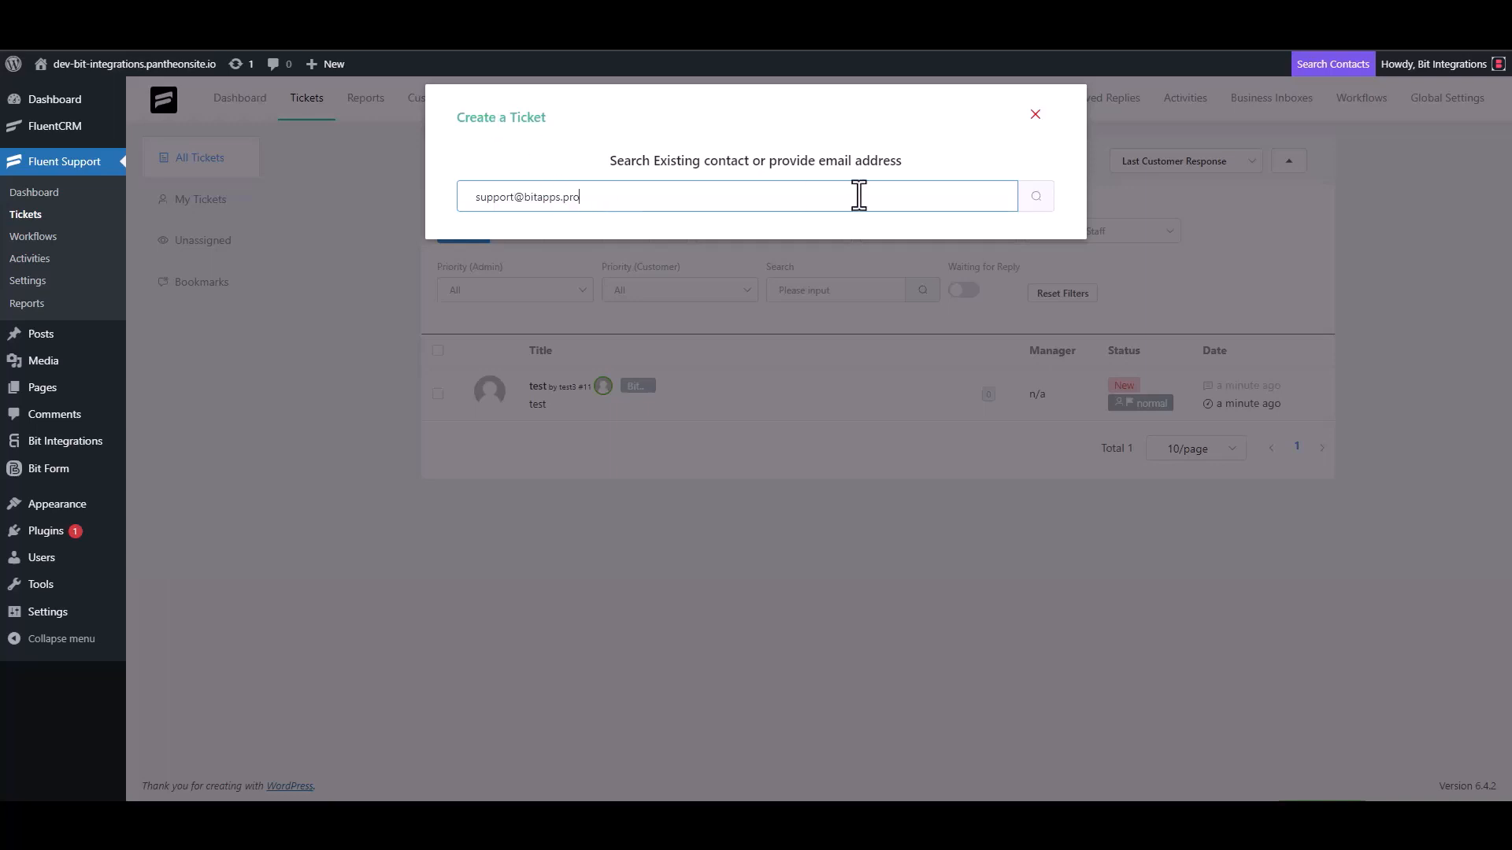
click(1035, 201)
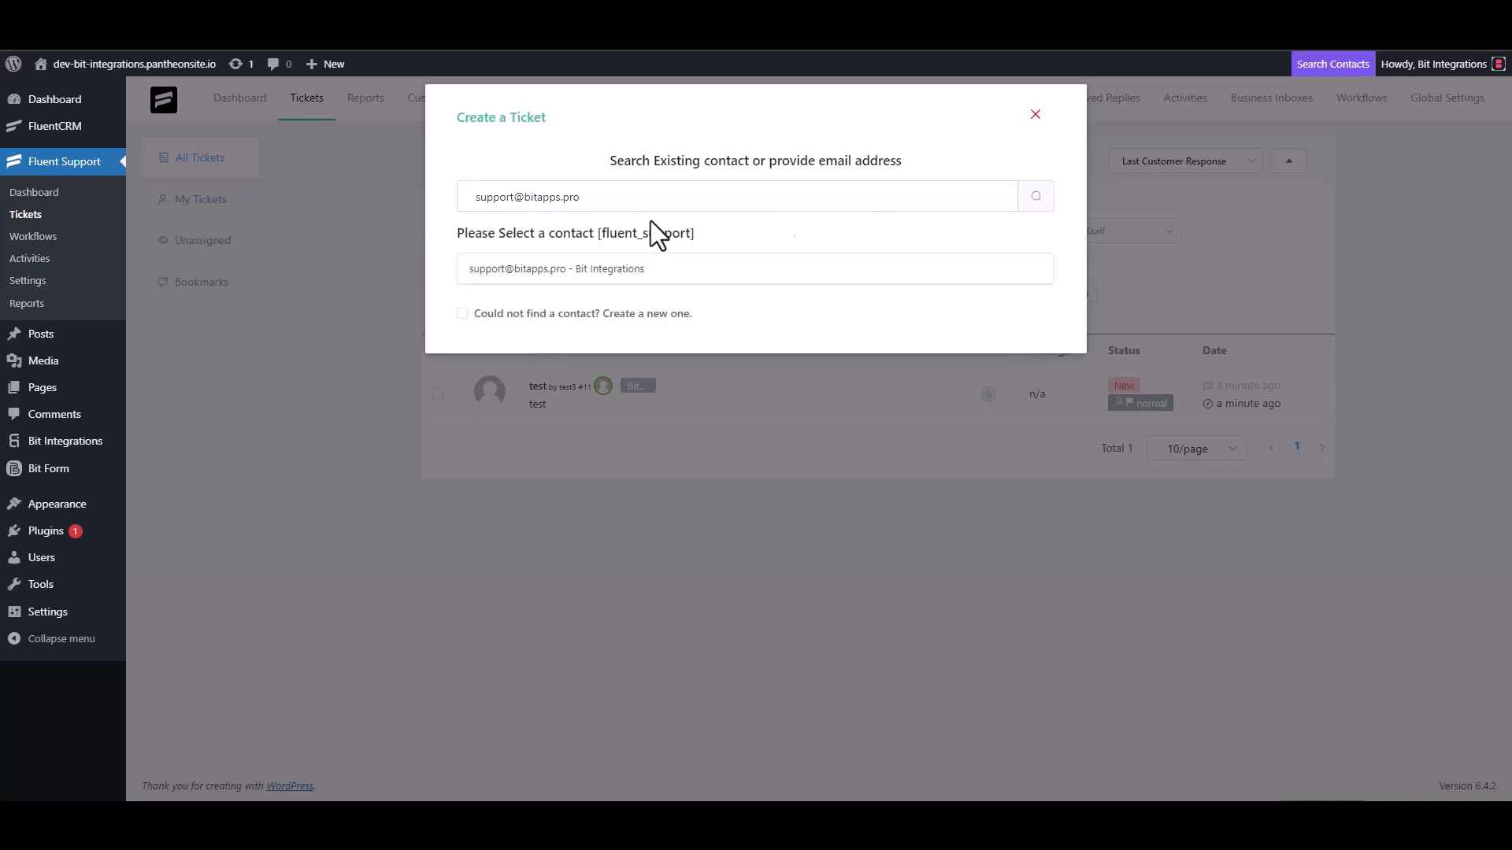
- Create a new contact with first name 'Bit Integrations' and the support e-mail, then continue
click(477, 315)
text(Bi)
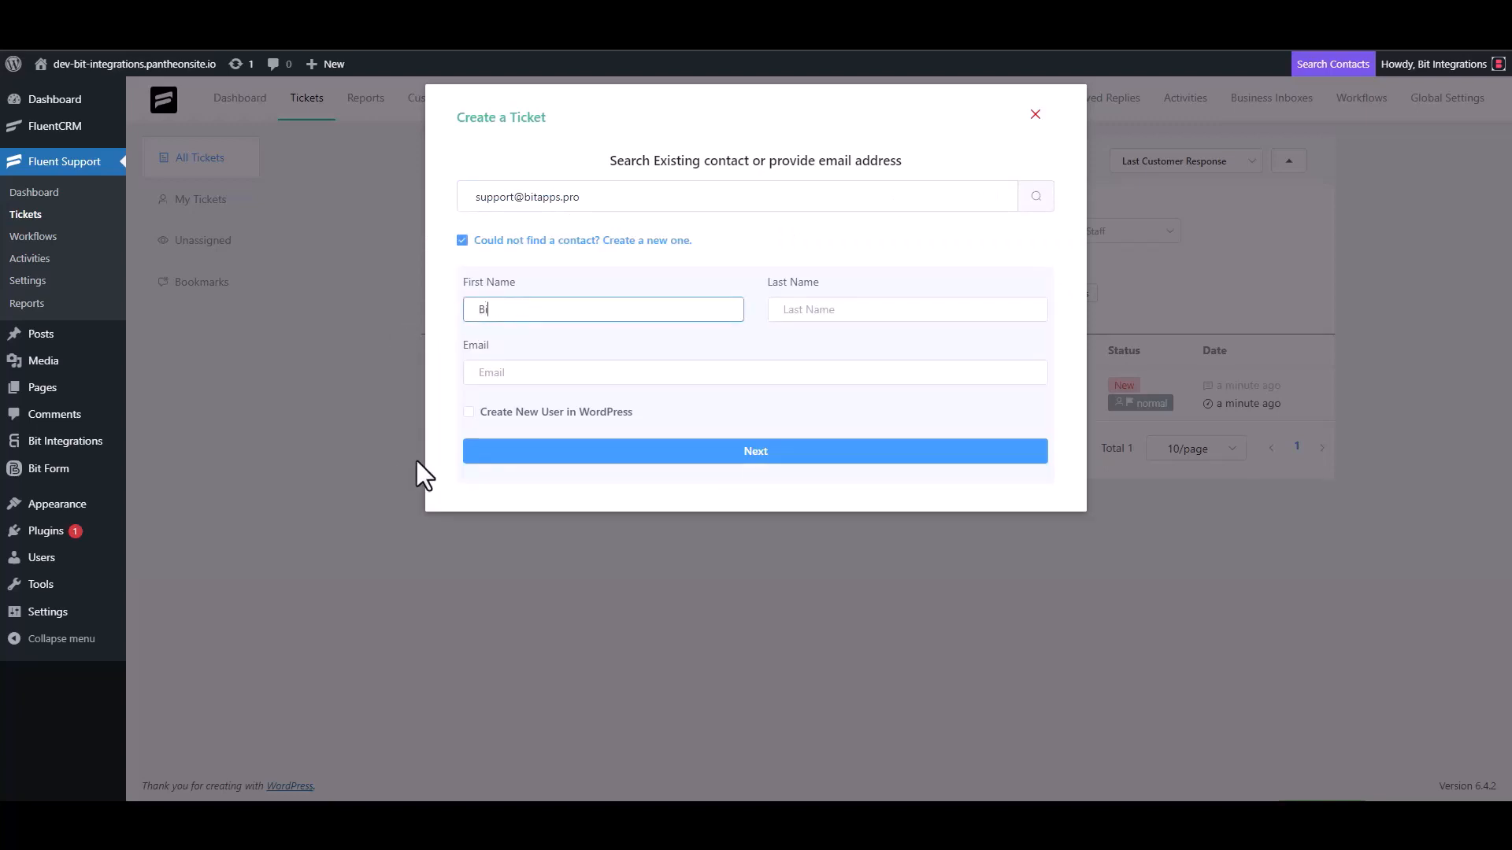
text(t Integrations)
click(525, 374)
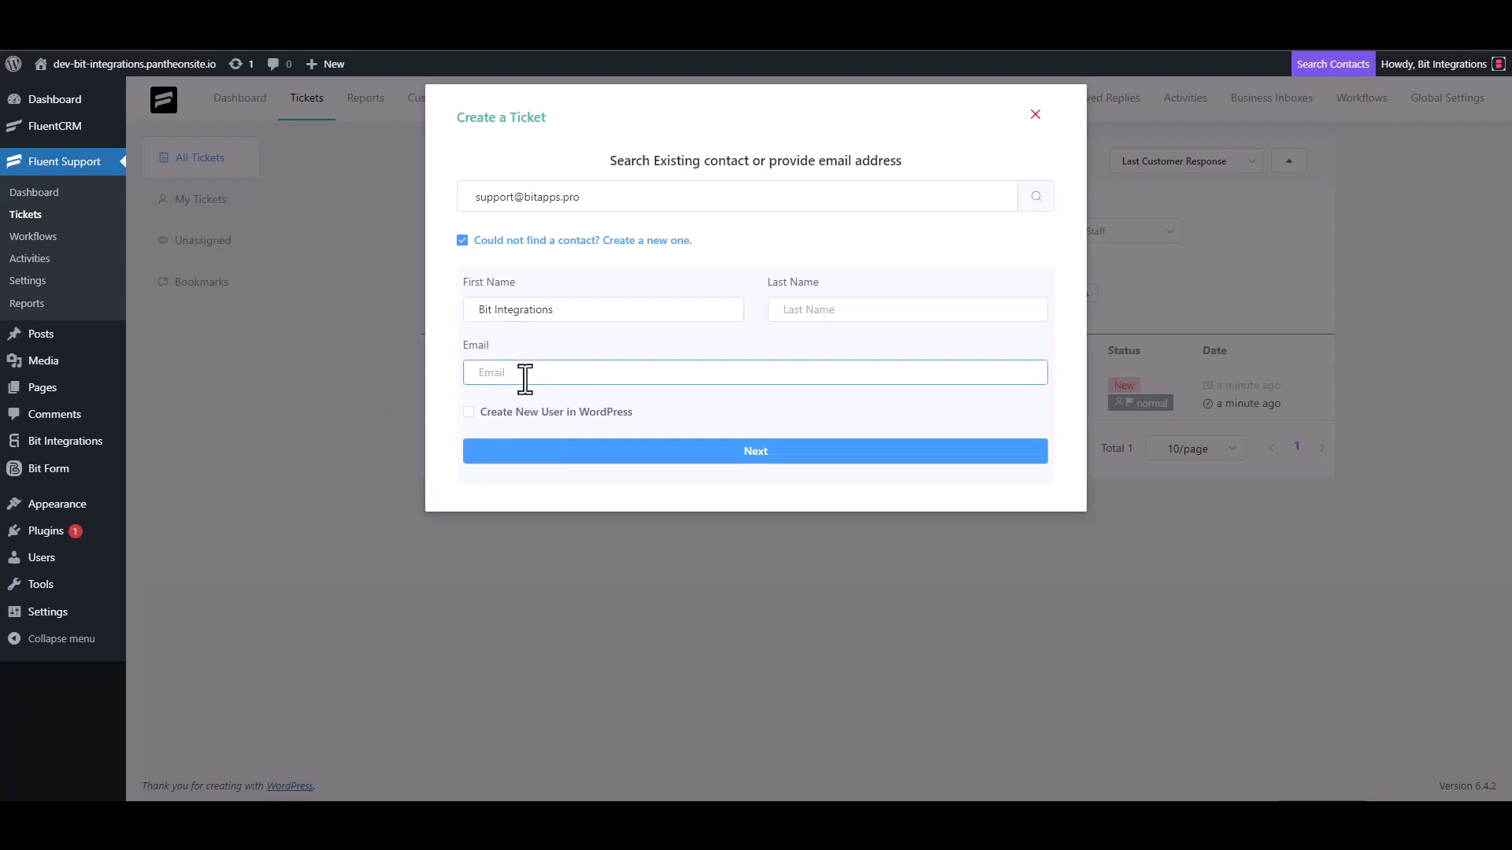
click(758, 455)
- Enter trial text in the subject and details fields, then clear it
click(545, 285)
text(test)
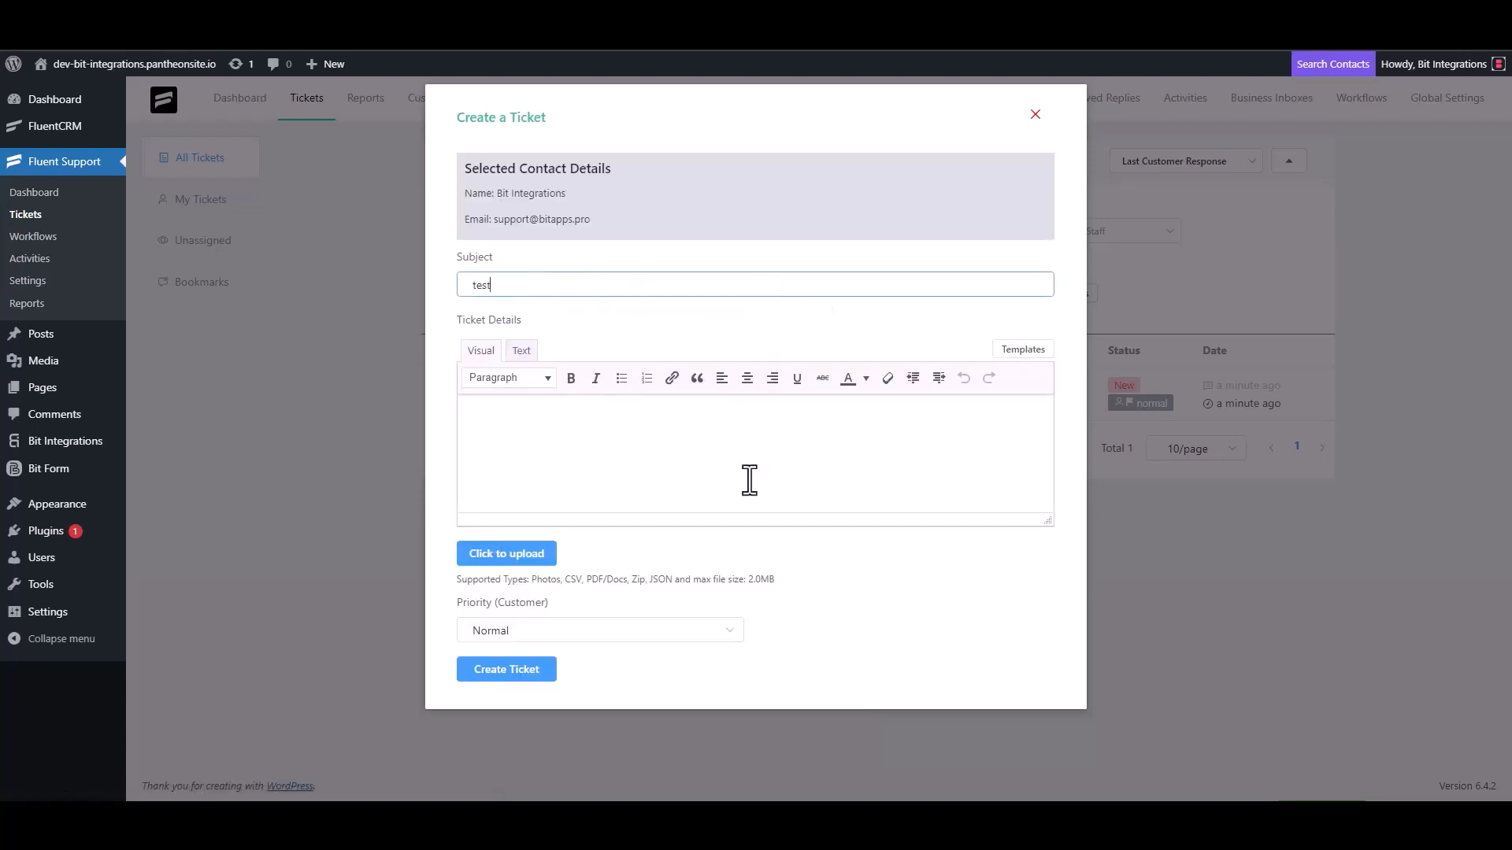
click(524, 449)
text(t)
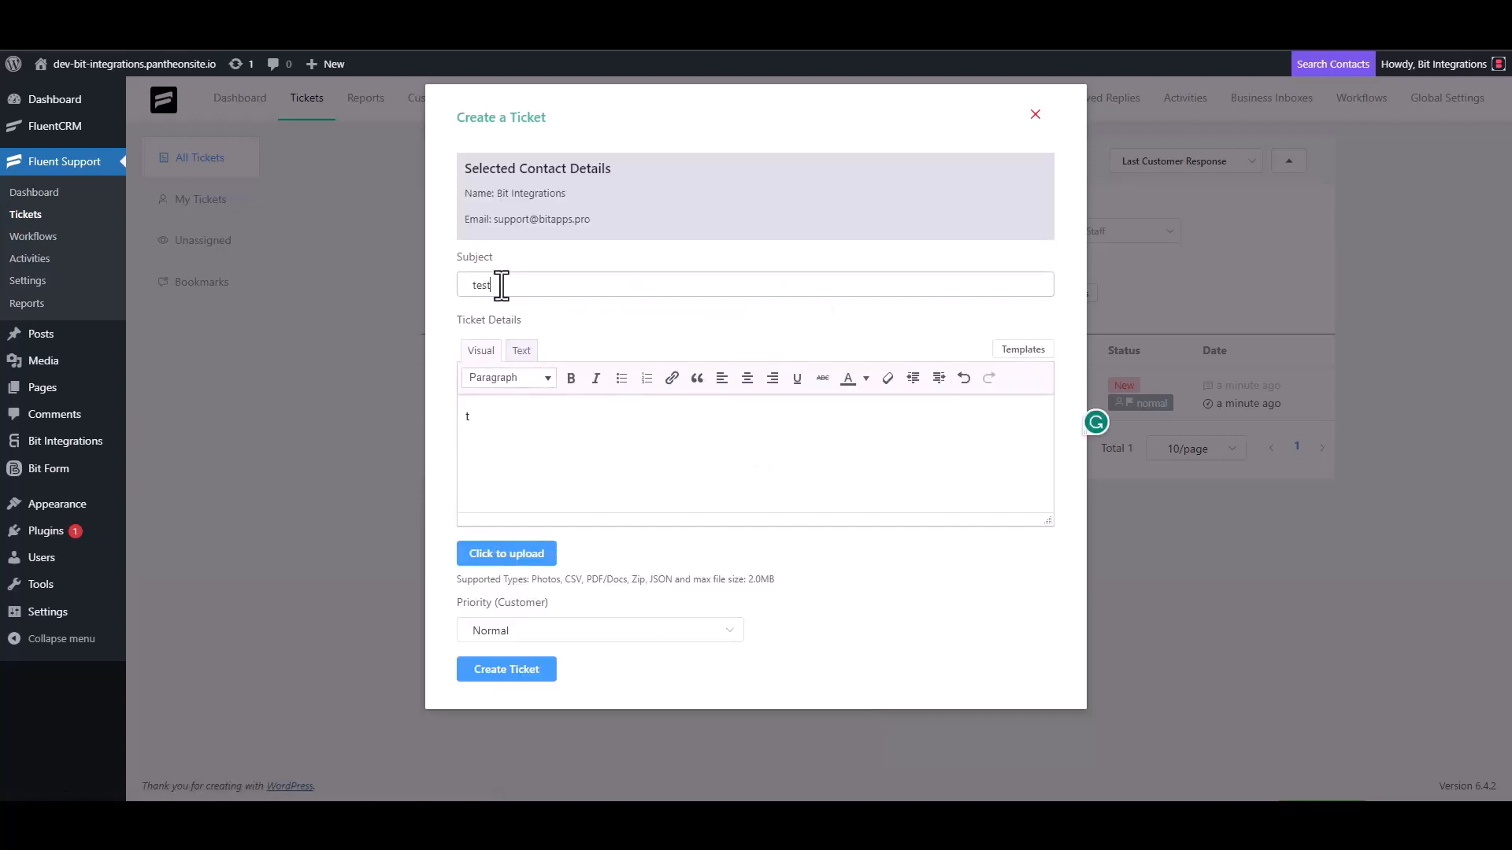
double_click(501, 285)
key(BackSpace)
click(502, 432)
key(BackSpace)
click(551, 287)
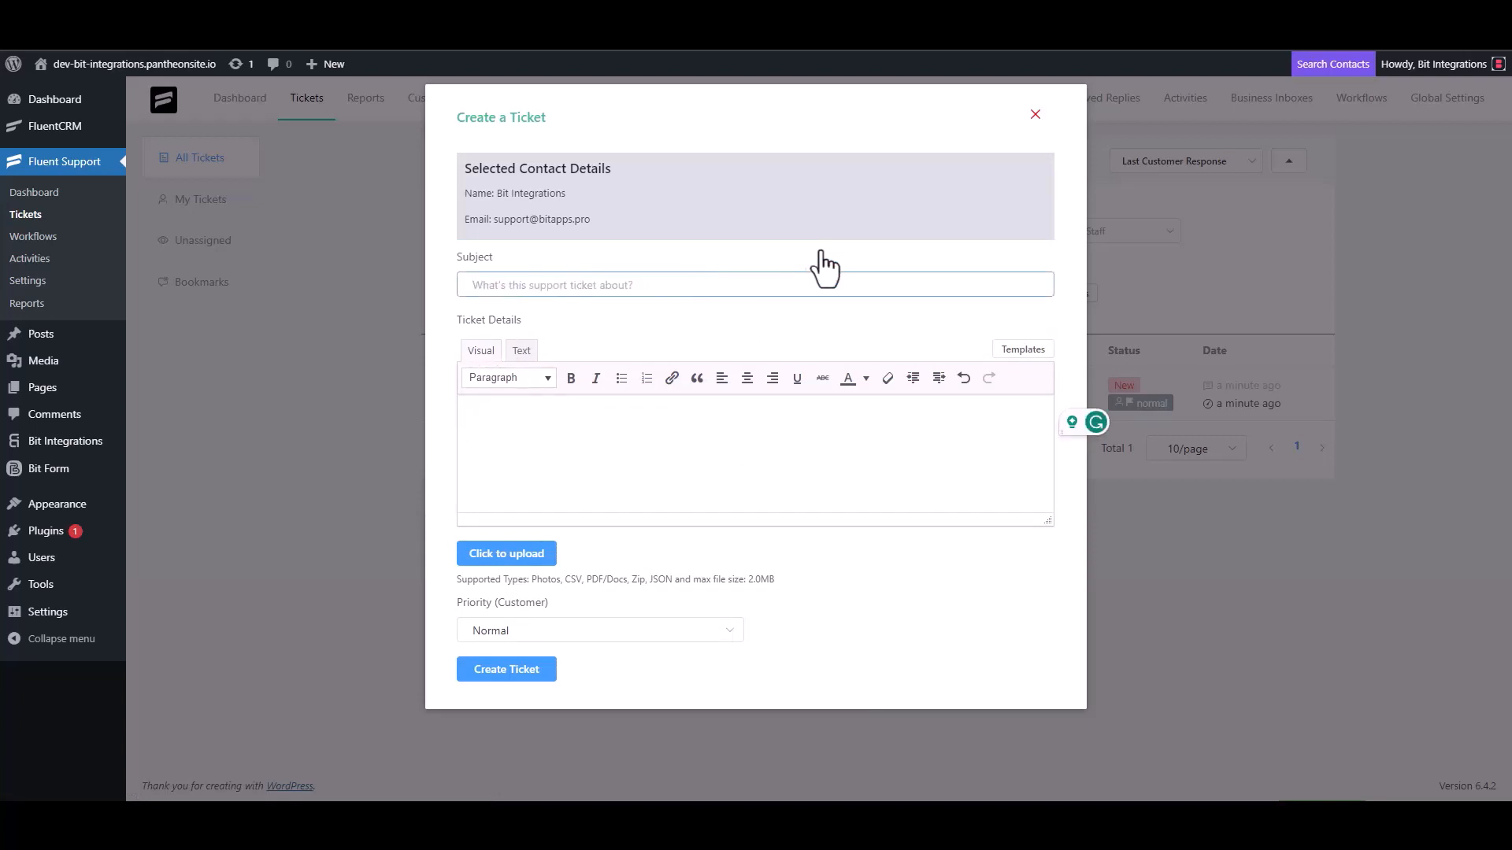
- Set both subject and details to 'Bit Integrations' and create the ticket
text(Bit Integrations)
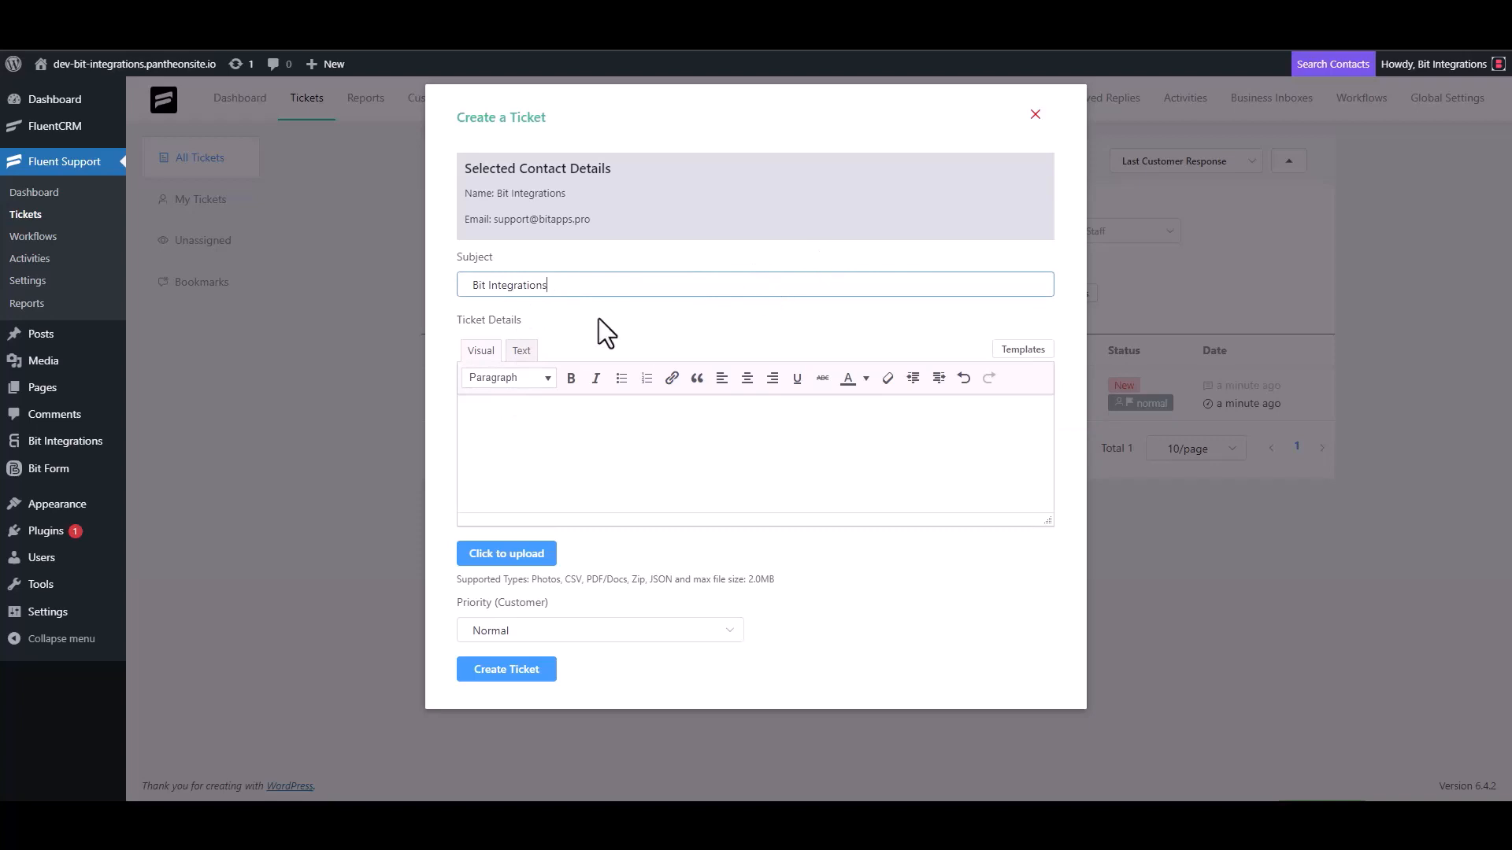
triple_click(573, 288)
key(ctrl+c)
click(546, 417)
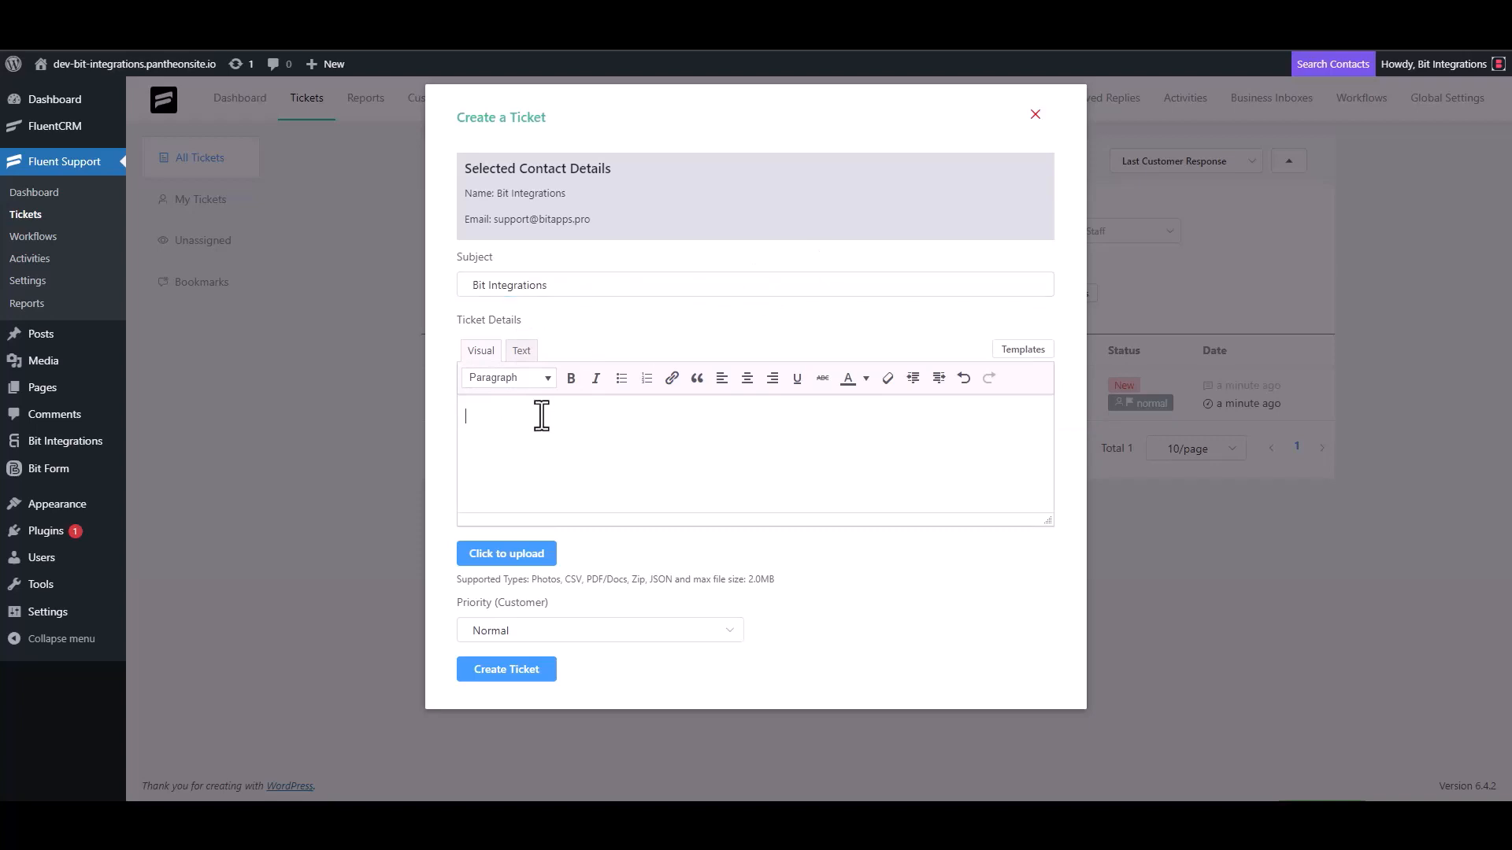
key(ctrl+v)
click(524, 671)
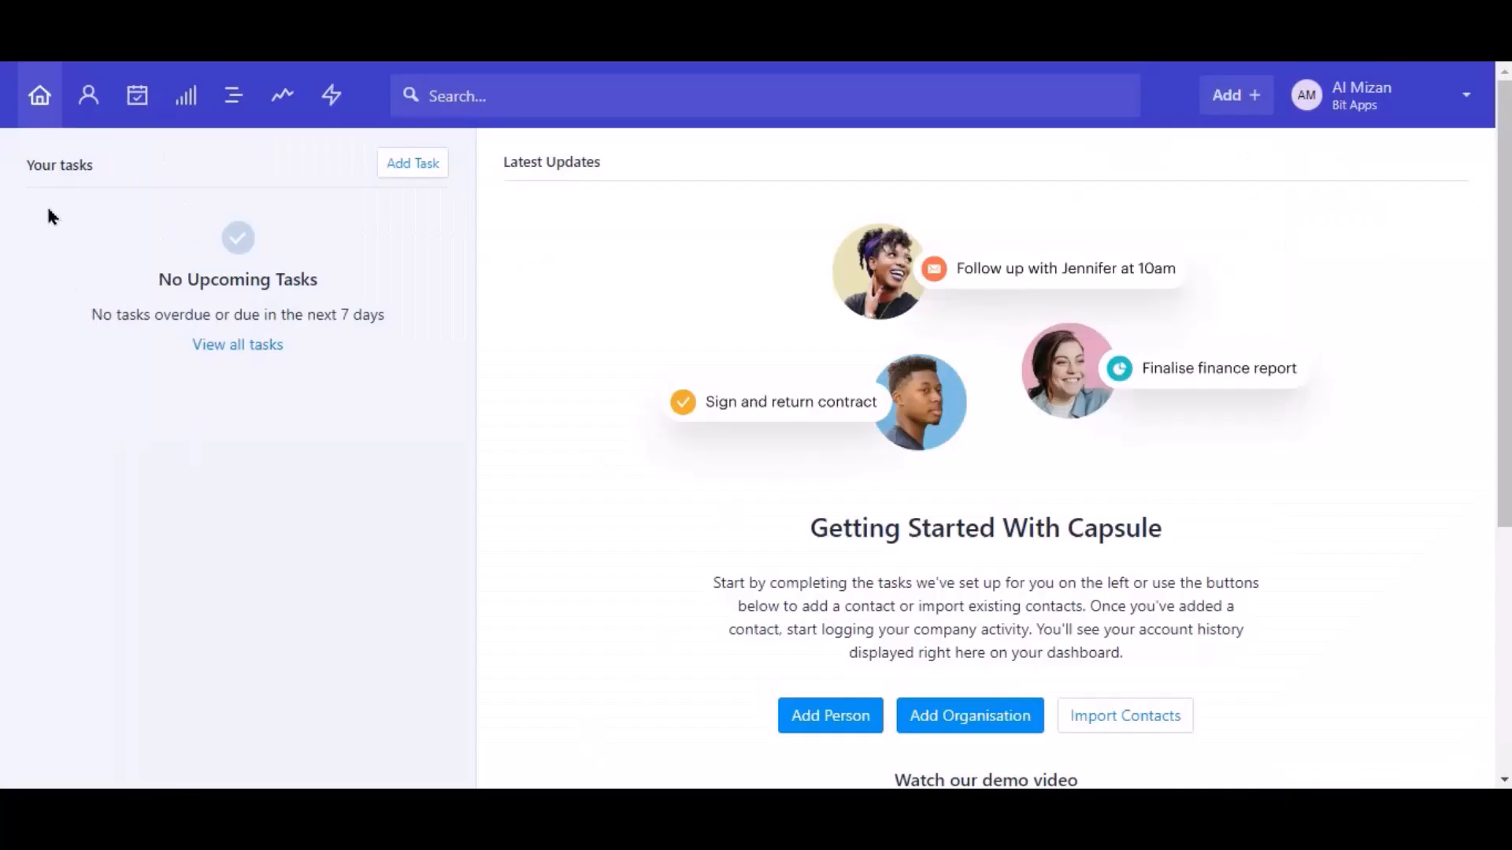
- Open Capsule CRM's People & Organisations list from the top navigation bar
click(101, 107)
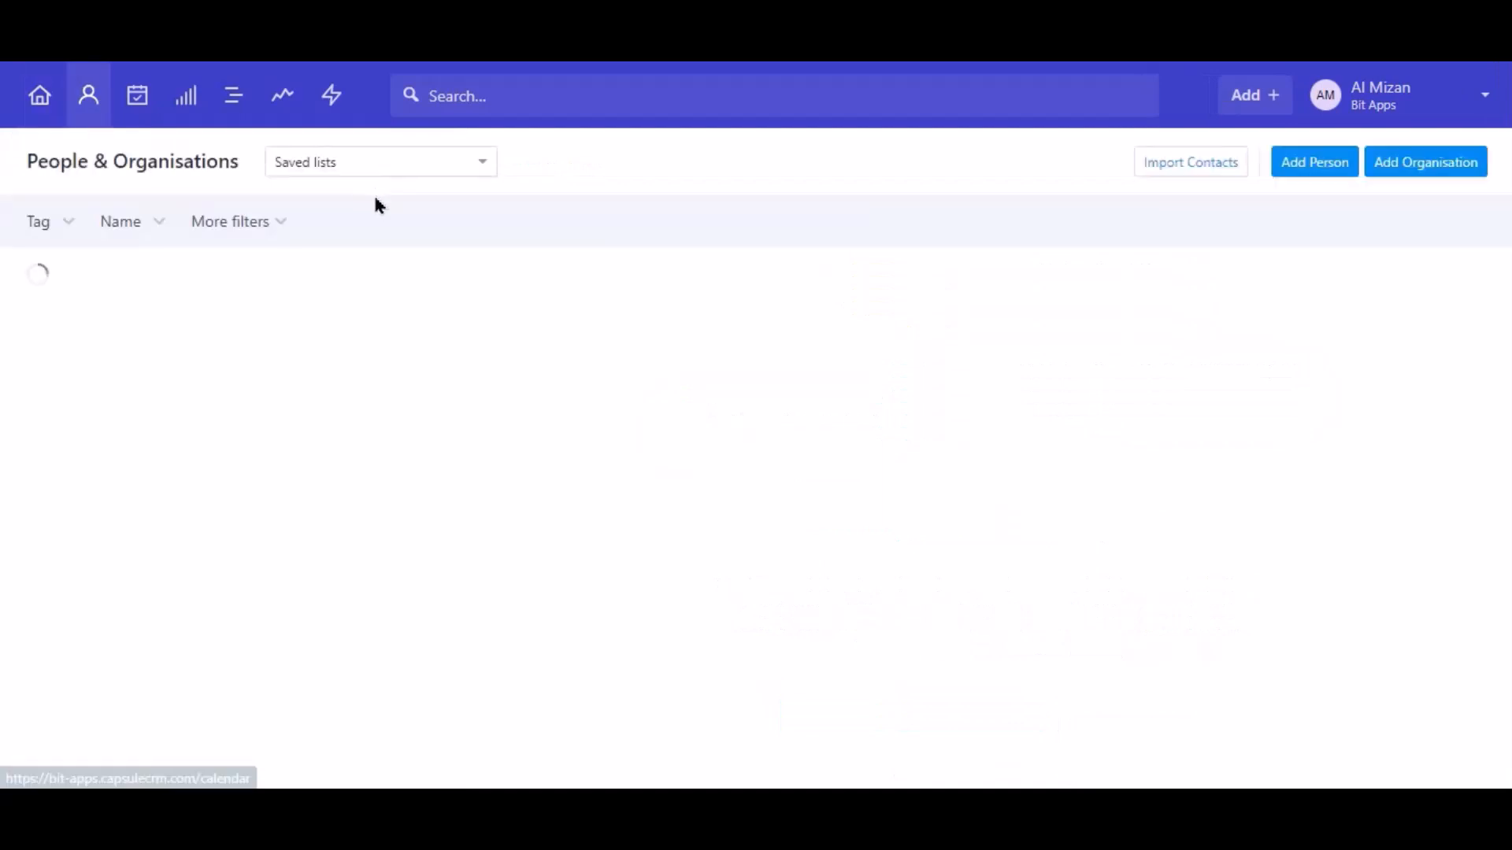